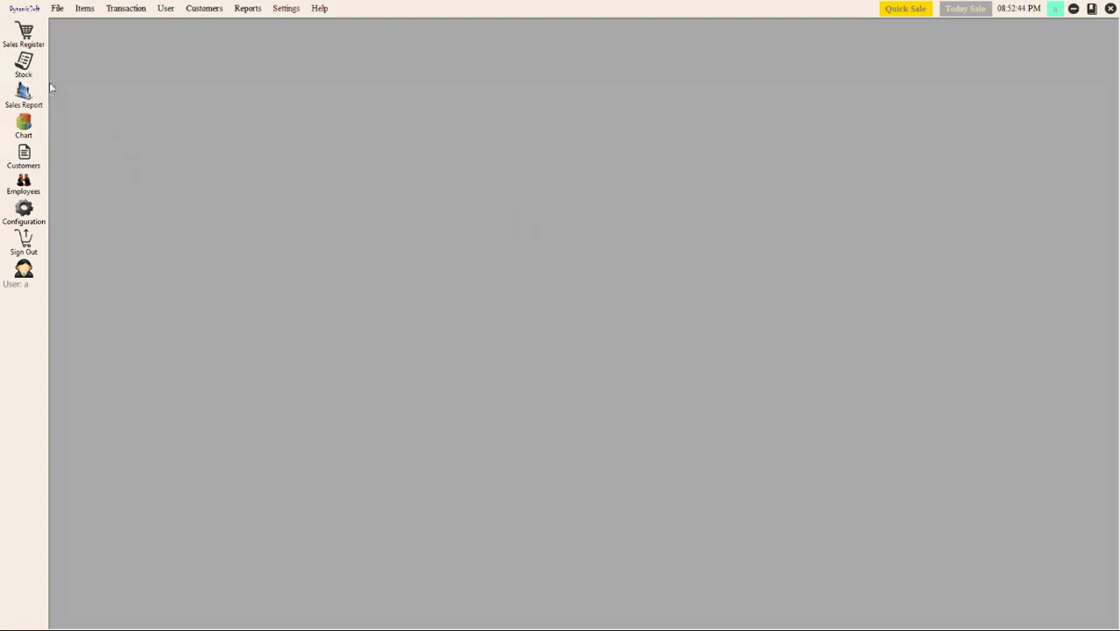
- Open the Shopping cart stock item (quantity 7, cost 45, price 49) for editing
left_click(24, 65)
scroll(474, 421, "down", 3)
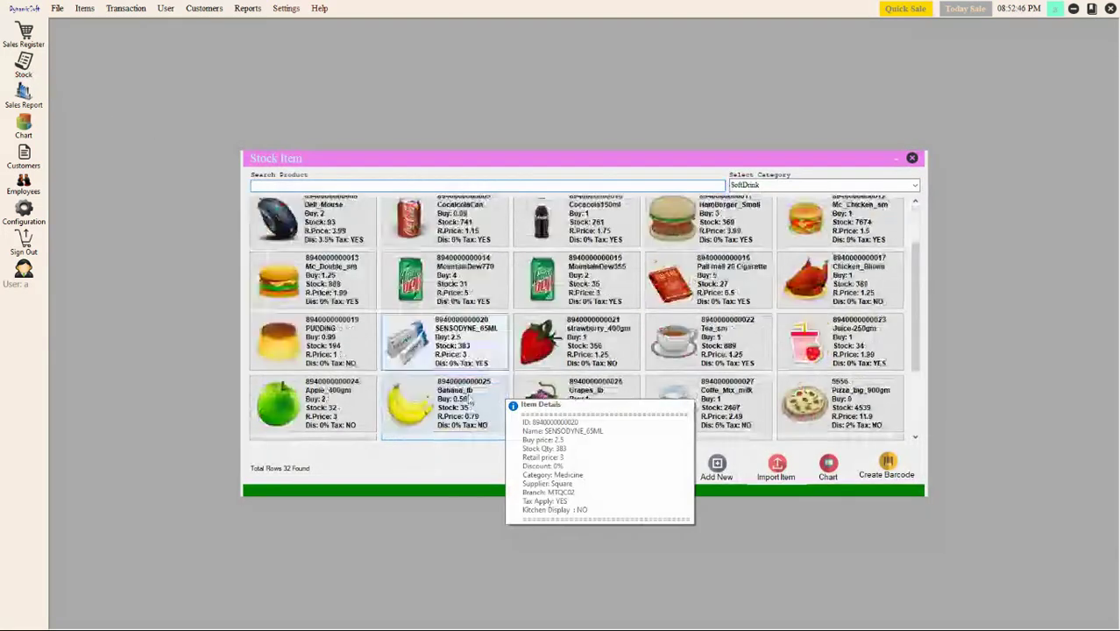
mouse_move(474, 442)
double_click(452, 348)
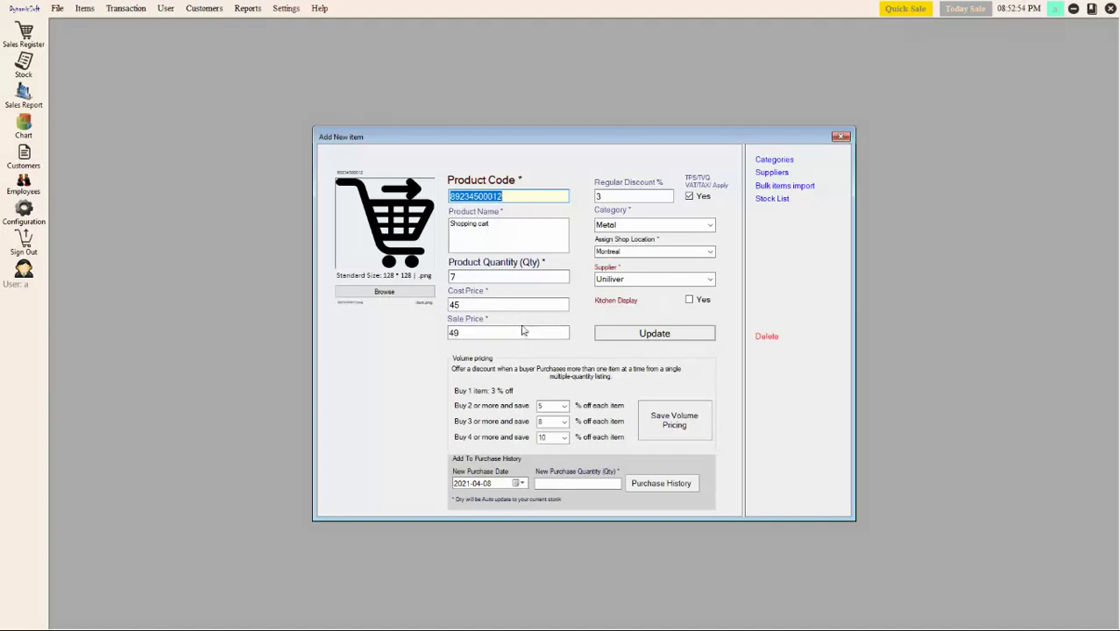
- Save Shopping cart volume discounts of 5, 8 and 10% for buying 2, 3 and 4 or more
mouse_move(617, 195)
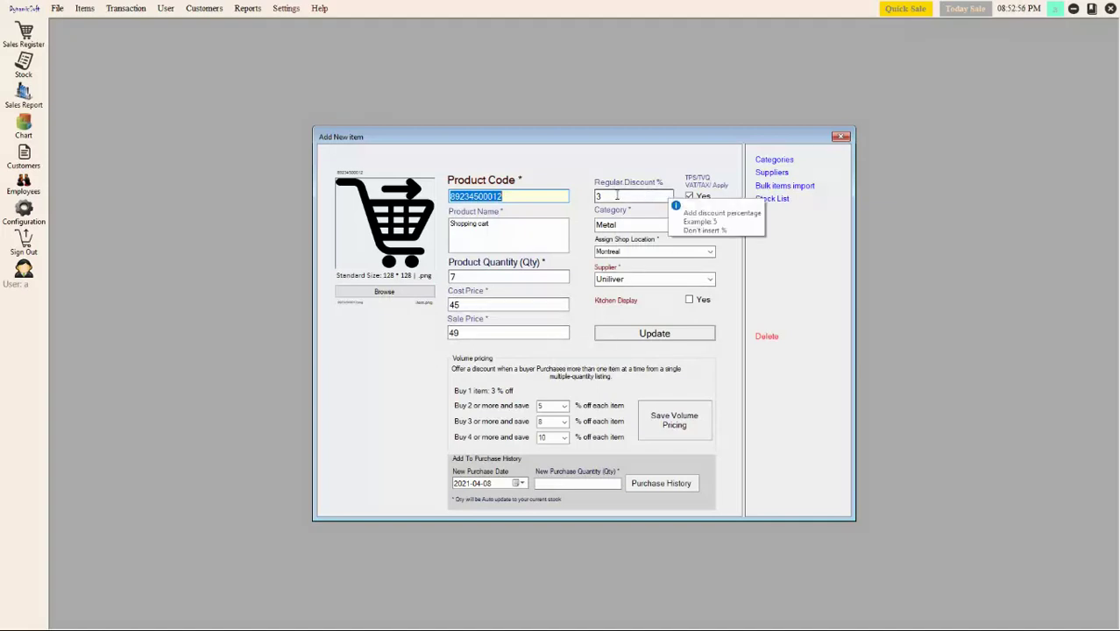
left_click_drag(616, 194, 596, 196)
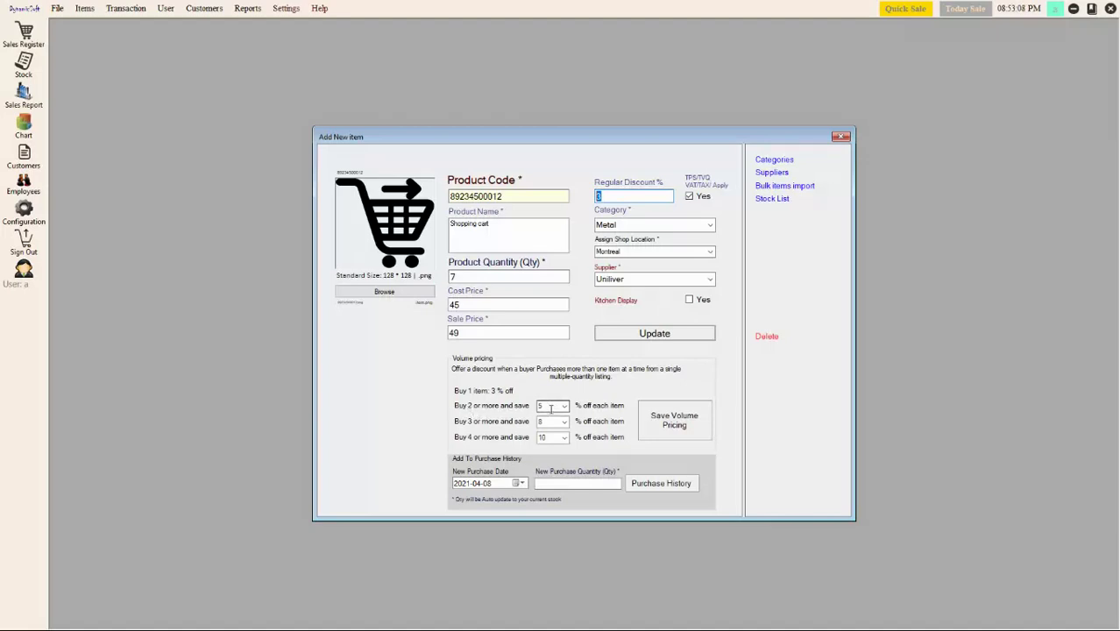
left_click(550, 407)
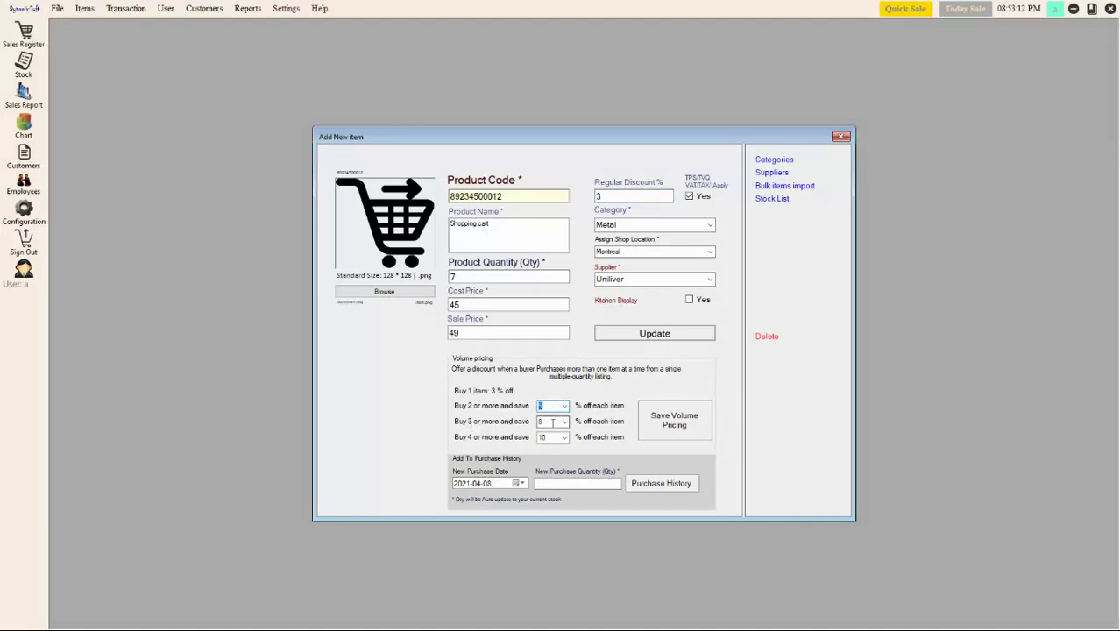
left_click(552, 421)
left_click(672, 420)
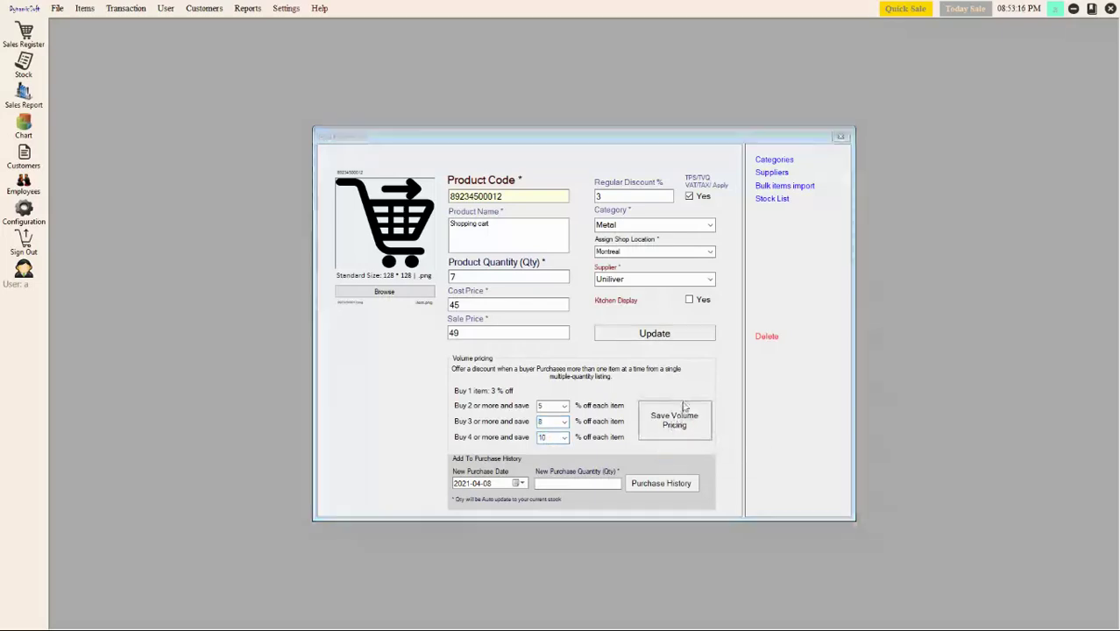
left_click(605, 353)
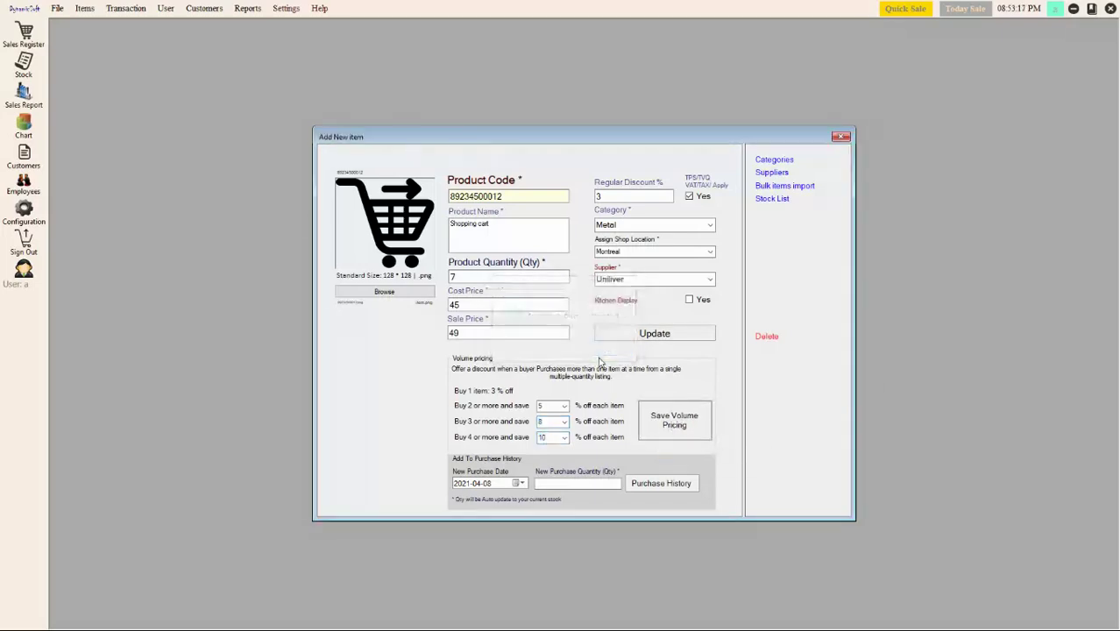
left_click(776, 200)
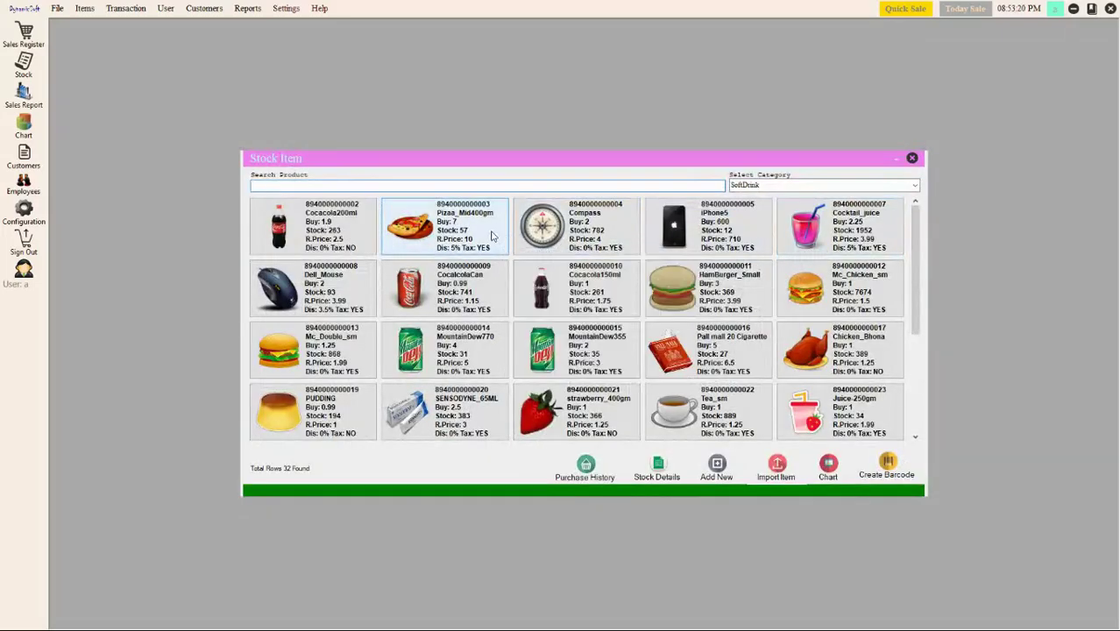
- Load Pizza_Mid400gm, then open HamBurger_Small (quantity 369, price 3.99) for editing
key("Return")
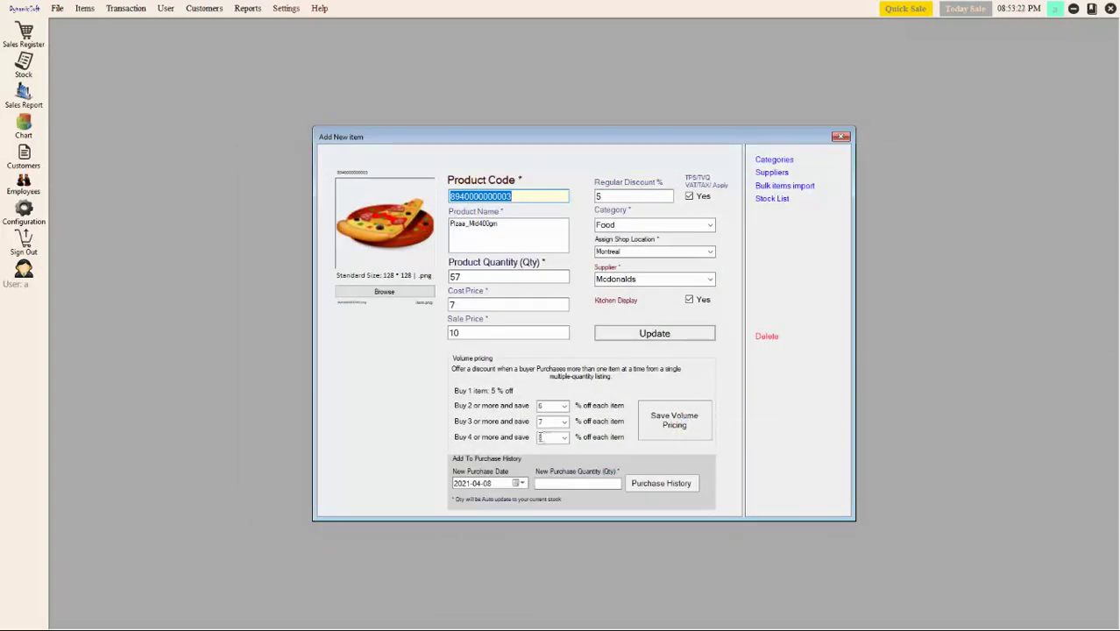
left_click(770, 199)
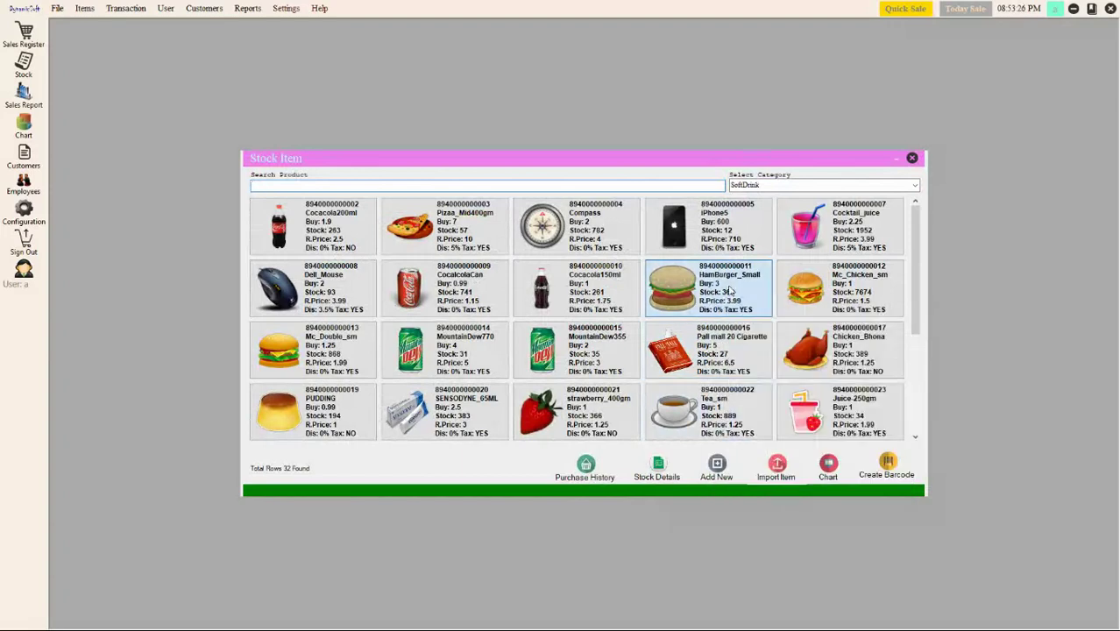
double_click(729, 320)
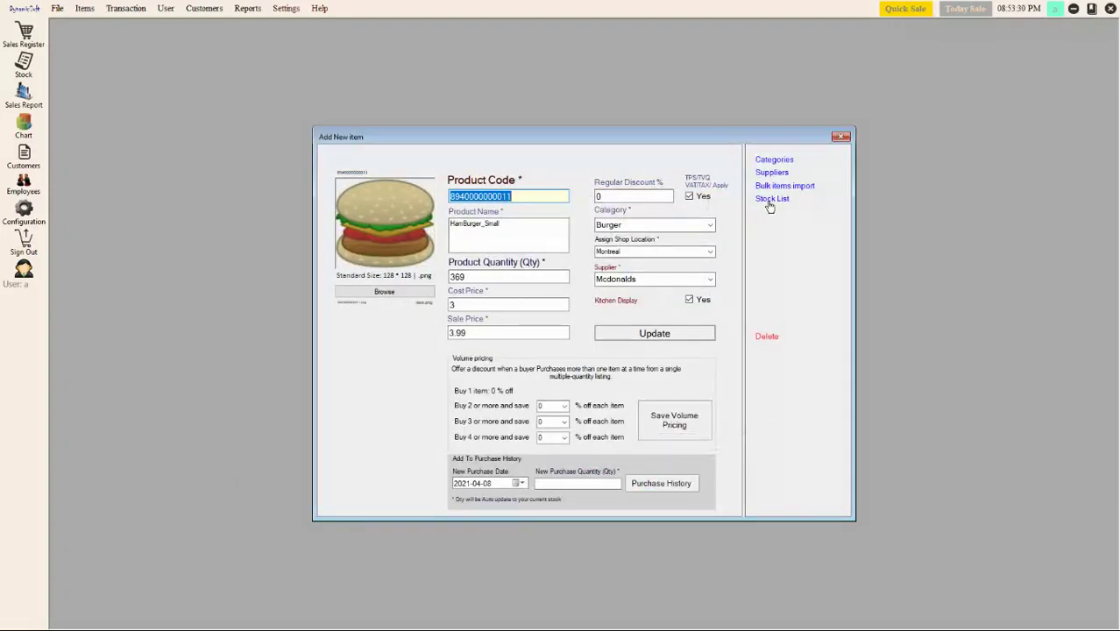
left_click(619, 197)
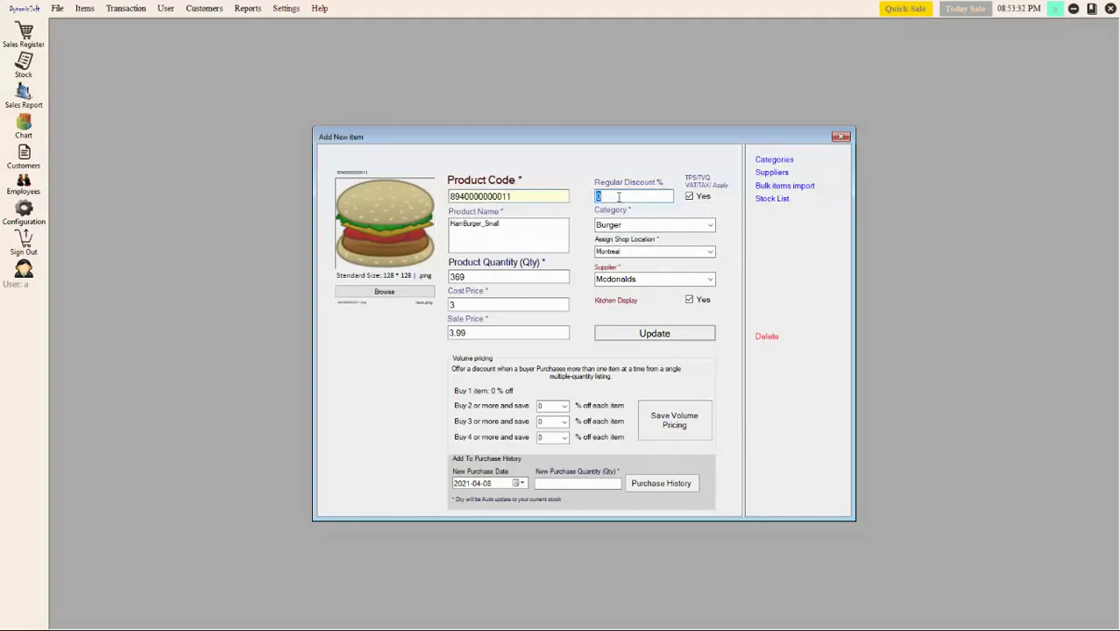
- Enter a 2 regular discount for HamBurger_Small and attempt saving the volume tiers
type("2")
left_click(555, 405)
type("1")
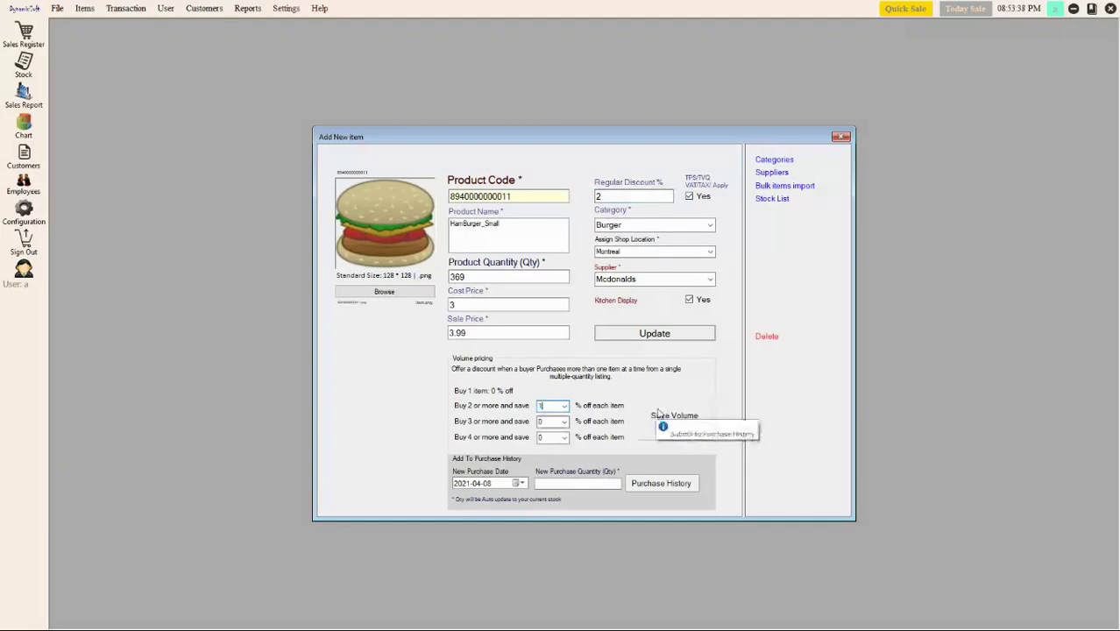
left_click(663, 424)
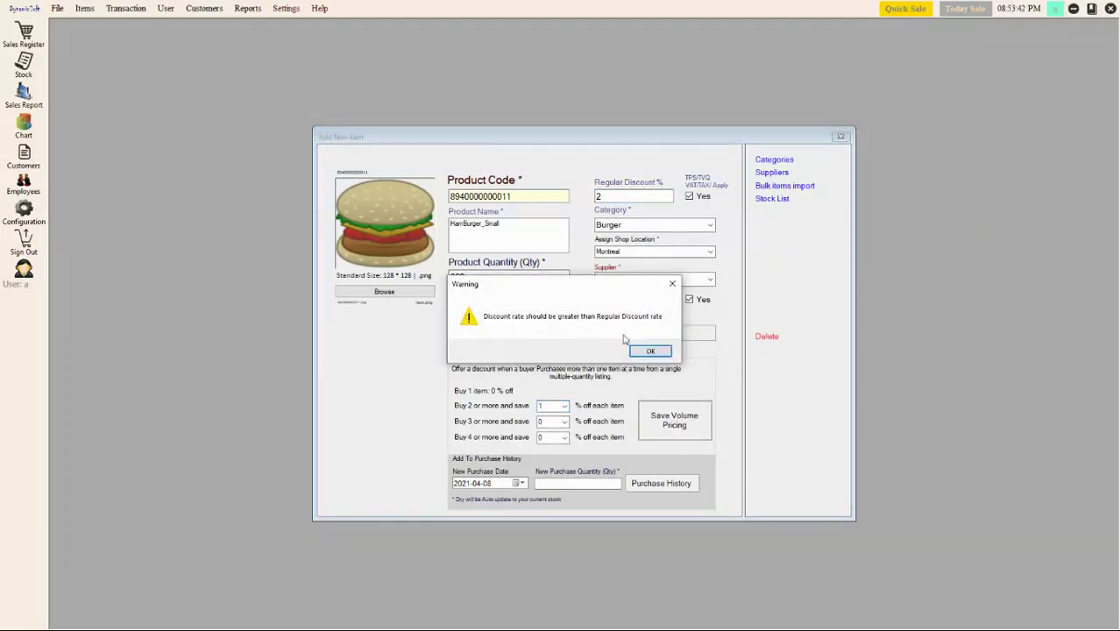
left_click(650, 351)
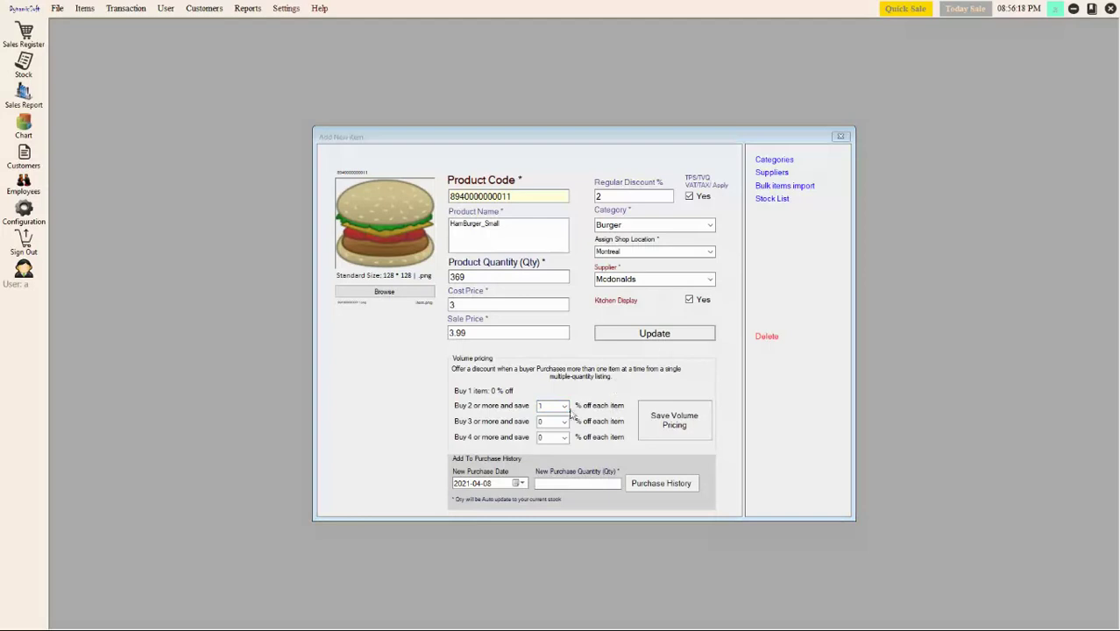
- Fix the tiers to 3, 4 and 5% off, save the volume pricing, and close the form
left_click(564, 407)
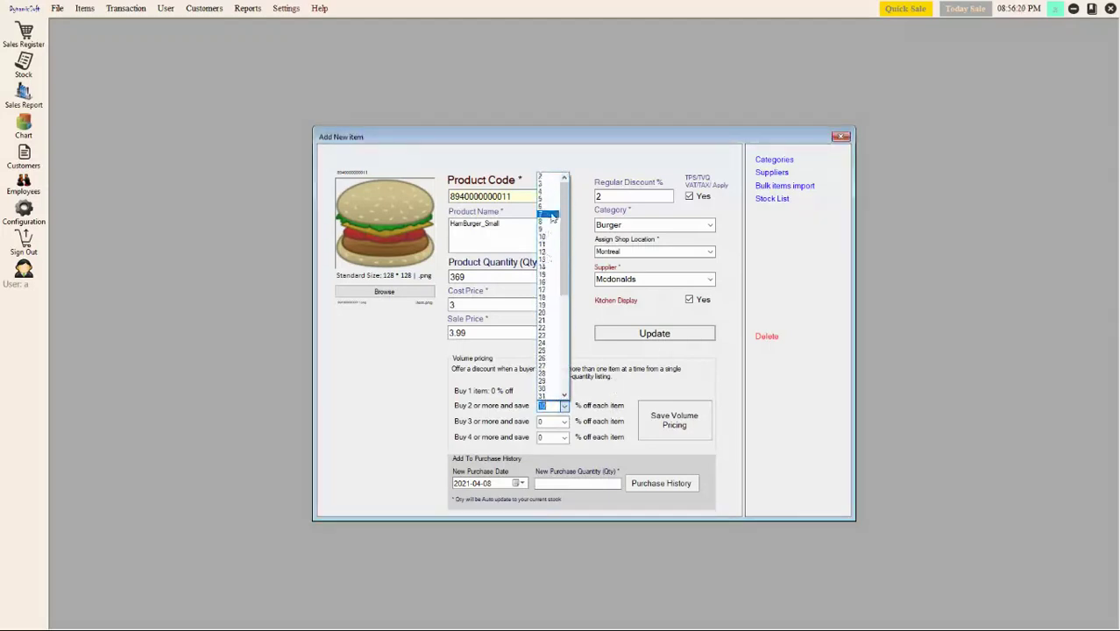
left_click(543, 178)
left_click(670, 420)
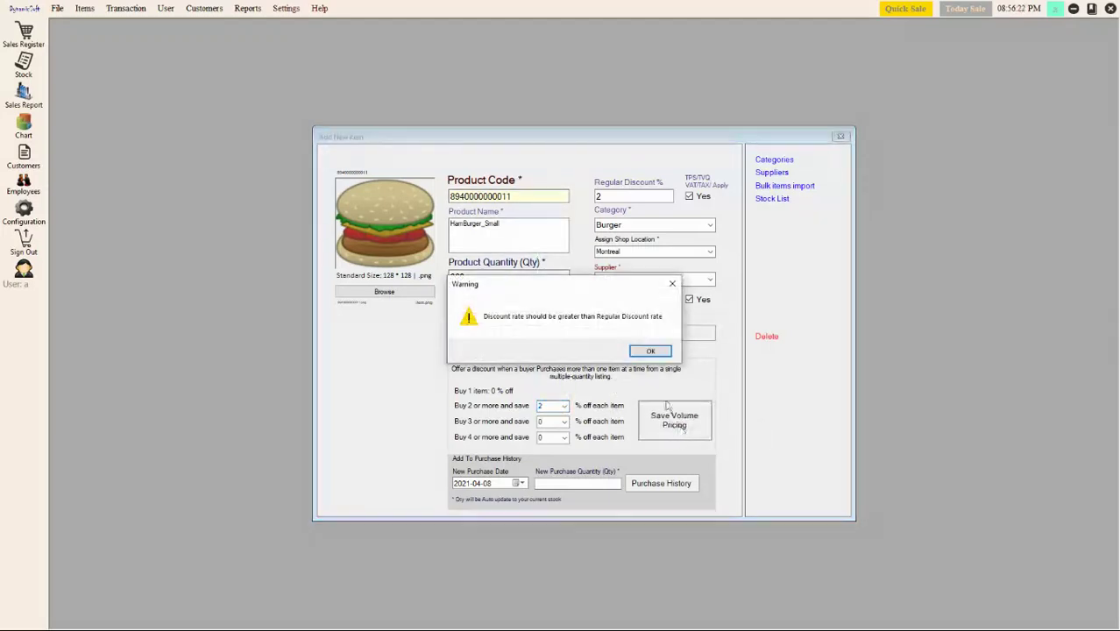
left_click(672, 283)
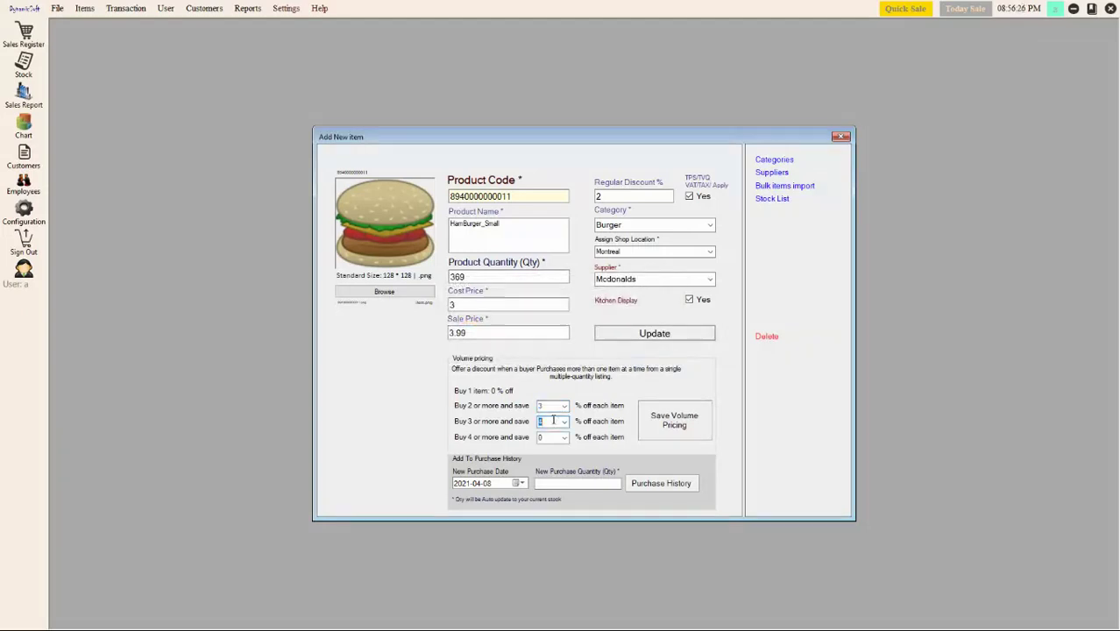
left_click(551, 437)
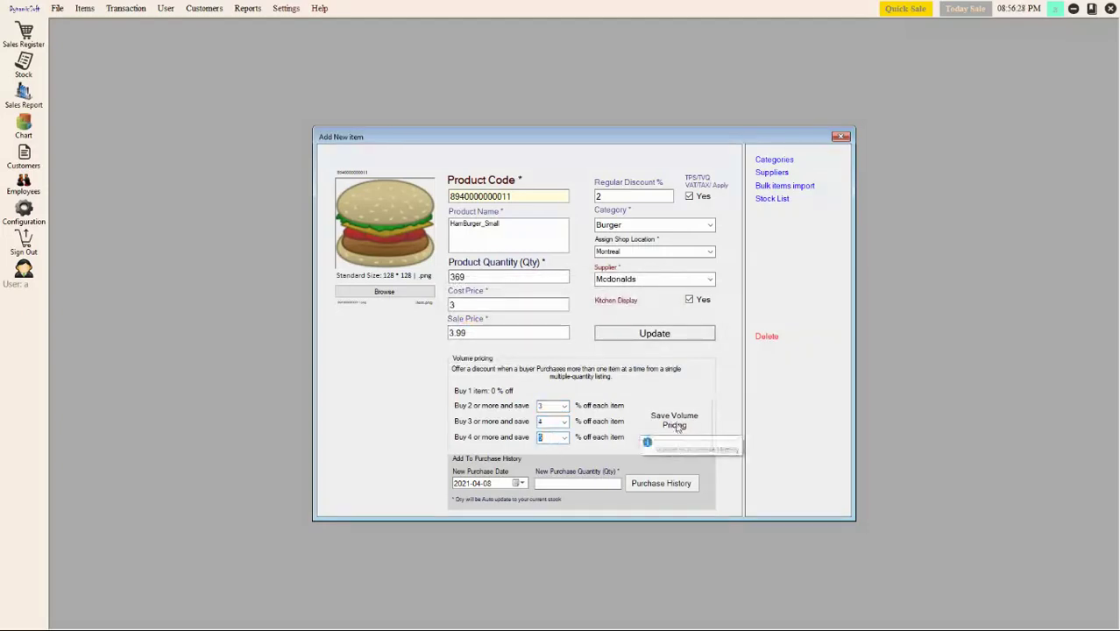
left_click(646, 435)
left_click(607, 351)
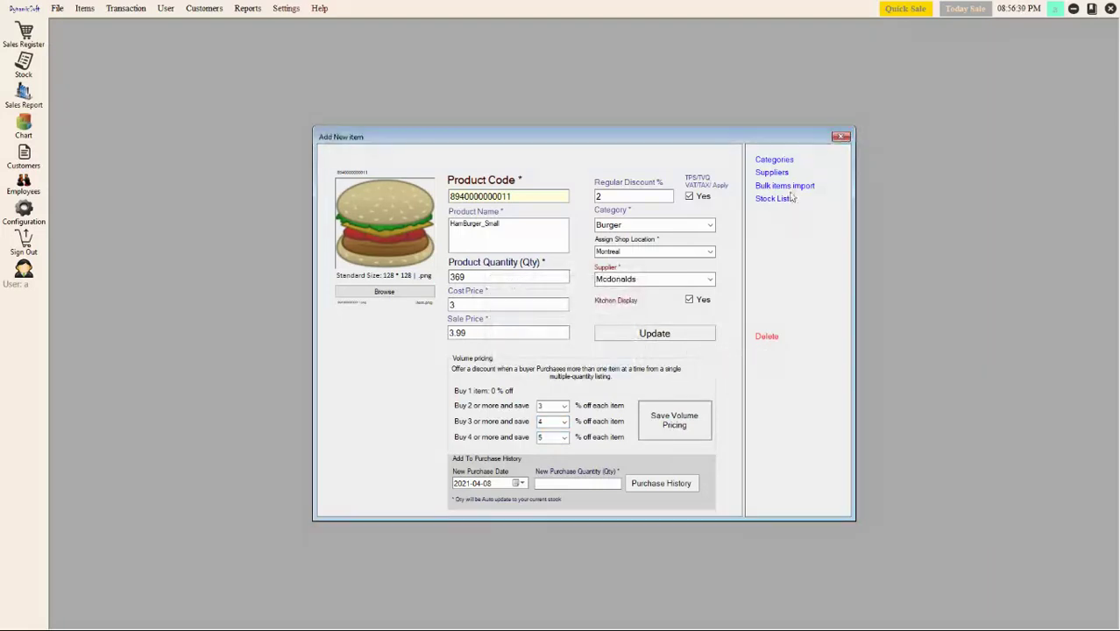
left_click(841, 138)
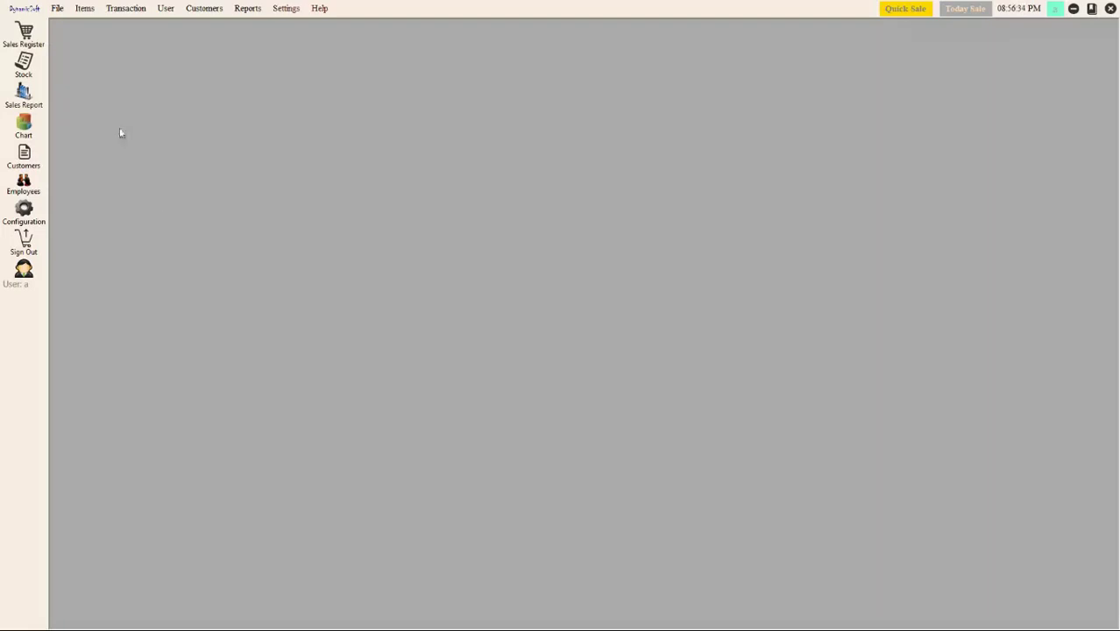
- Ring up two Pizza_Mid400gm in the Sales Register, producing a 1.2 discount
left_click(24, 32)
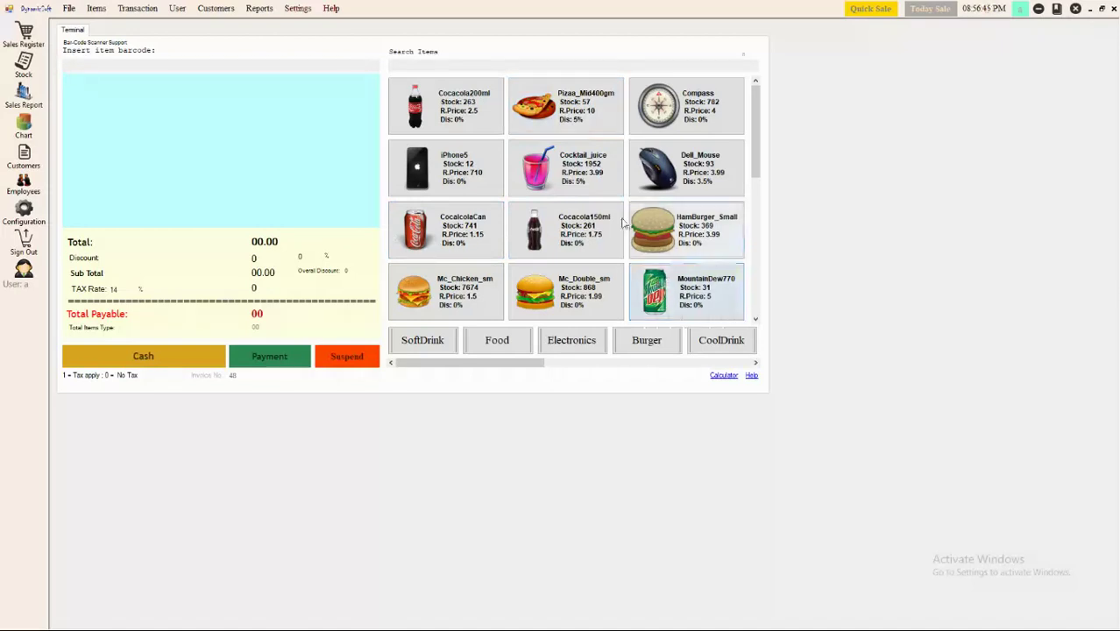
left_click(563, 121)
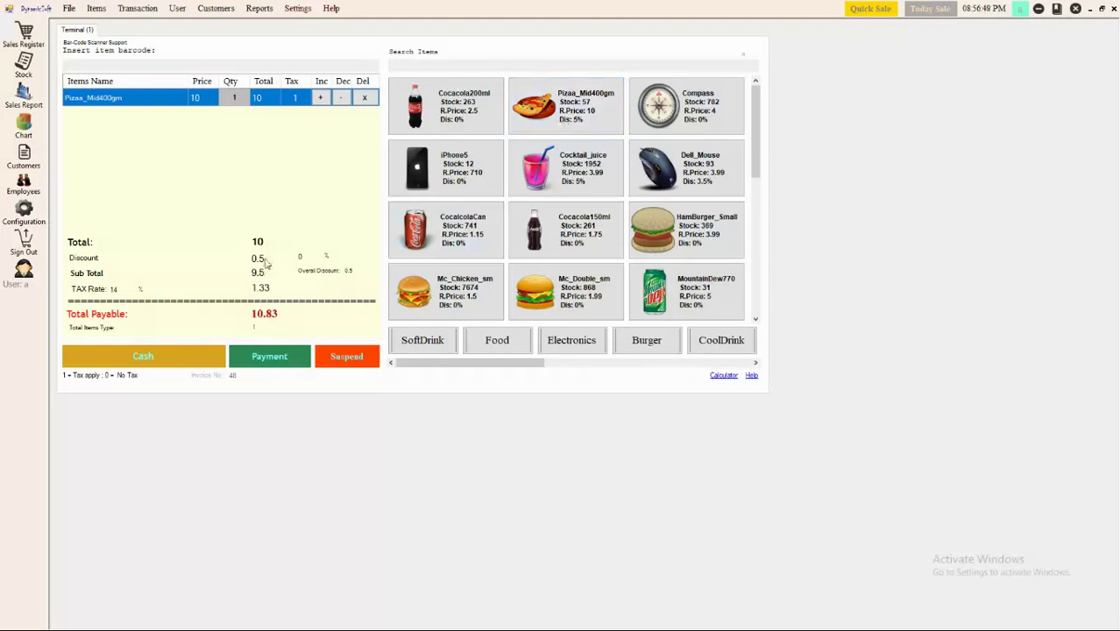
left_click(570, 110)
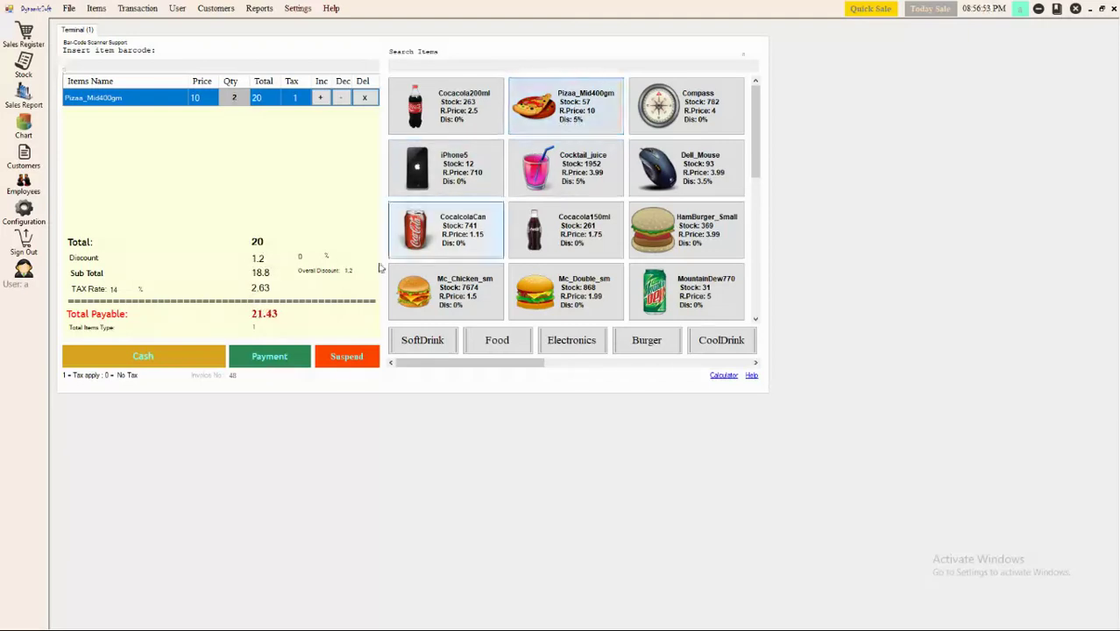
left_click(24, 65)
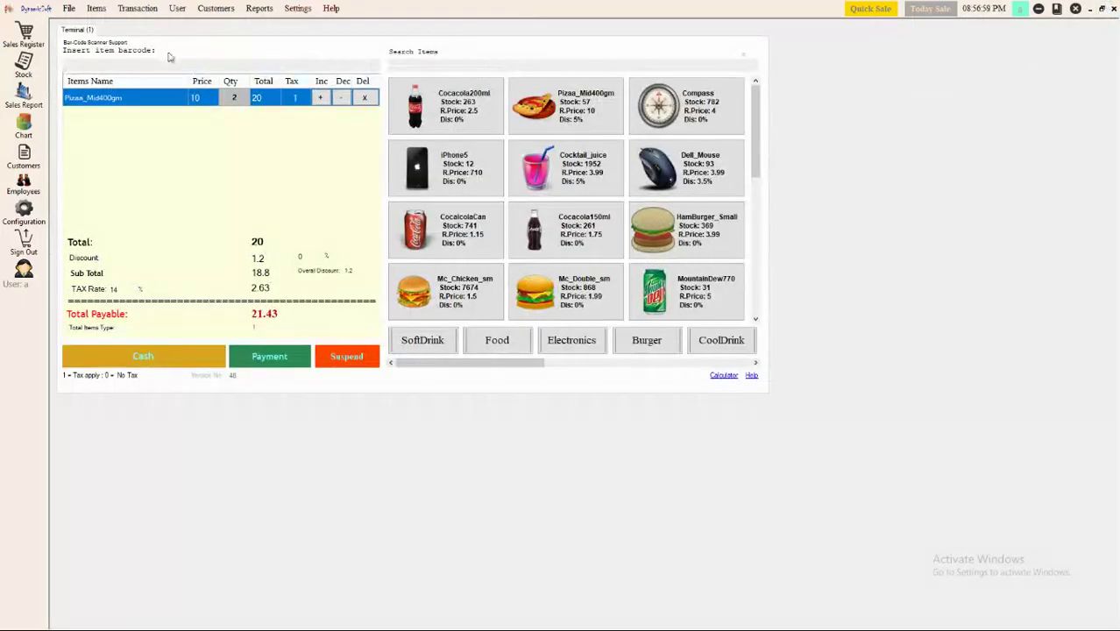
- Set the Pizza_Mid400gm 'Buy 3 or more and save' discount to 7%
left_click(22, 68)
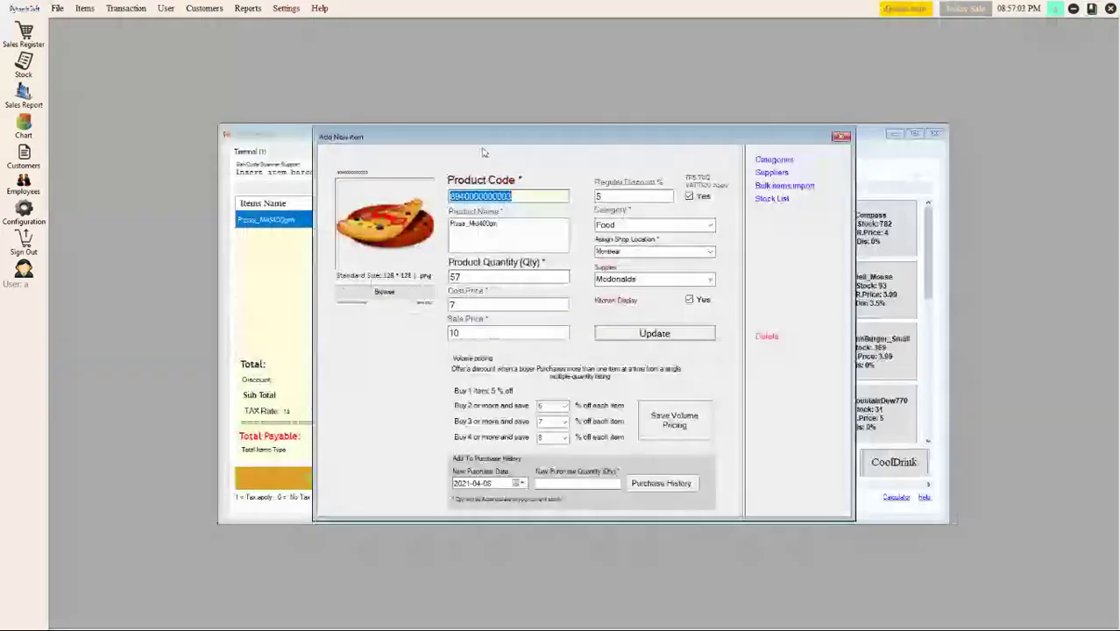
left_click(417, 140)
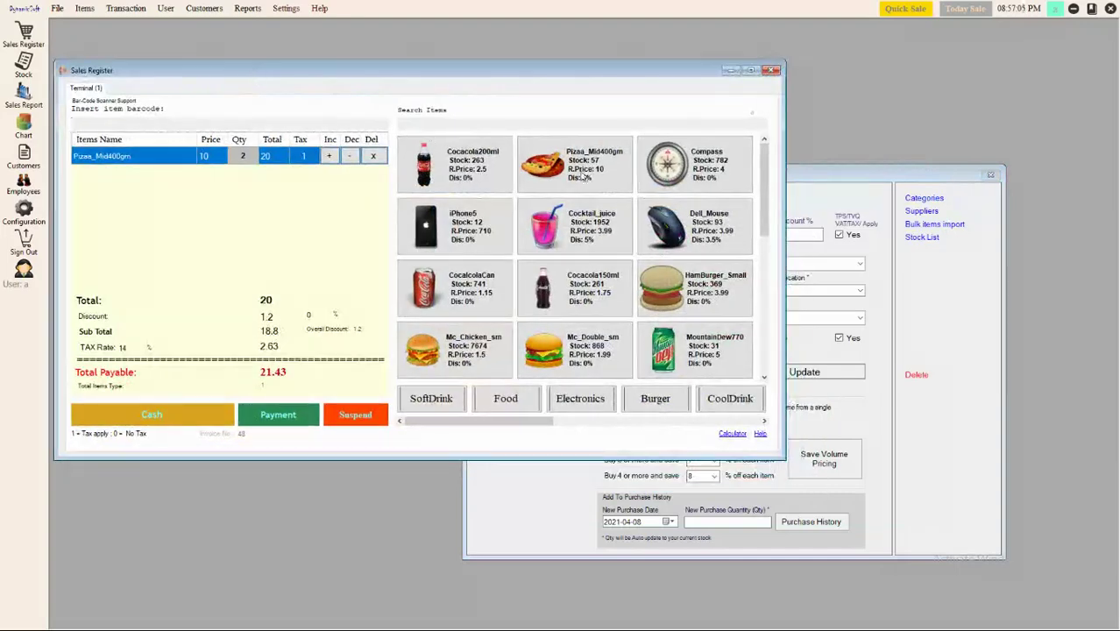
left_click(792, 200)
left_click_drag(740, 180, 849, 102)
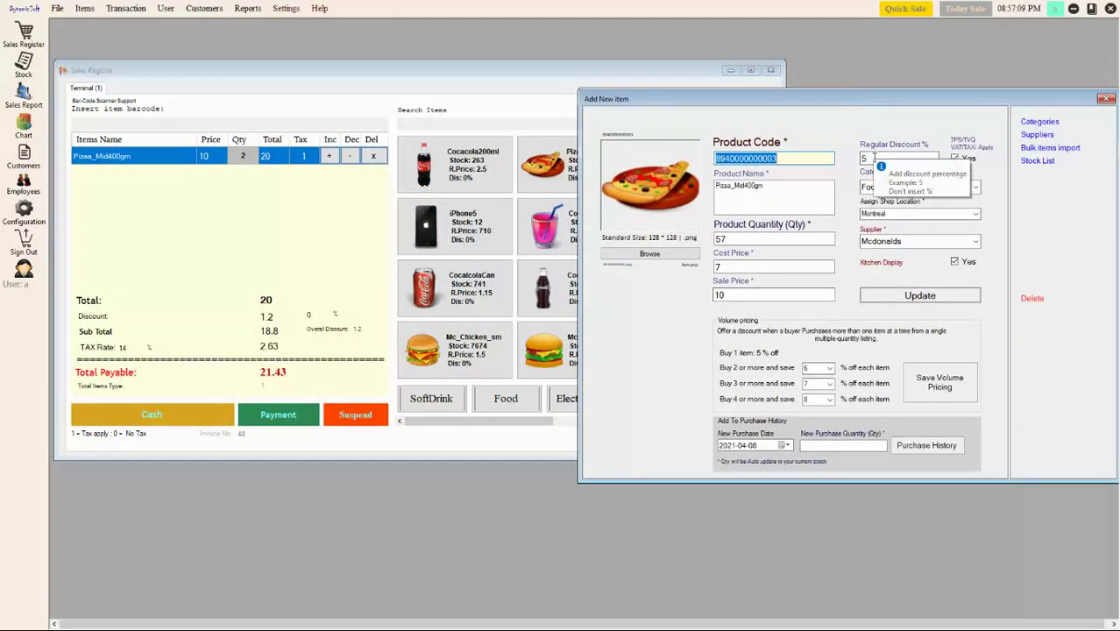
left_click(804, 382)
type("7")
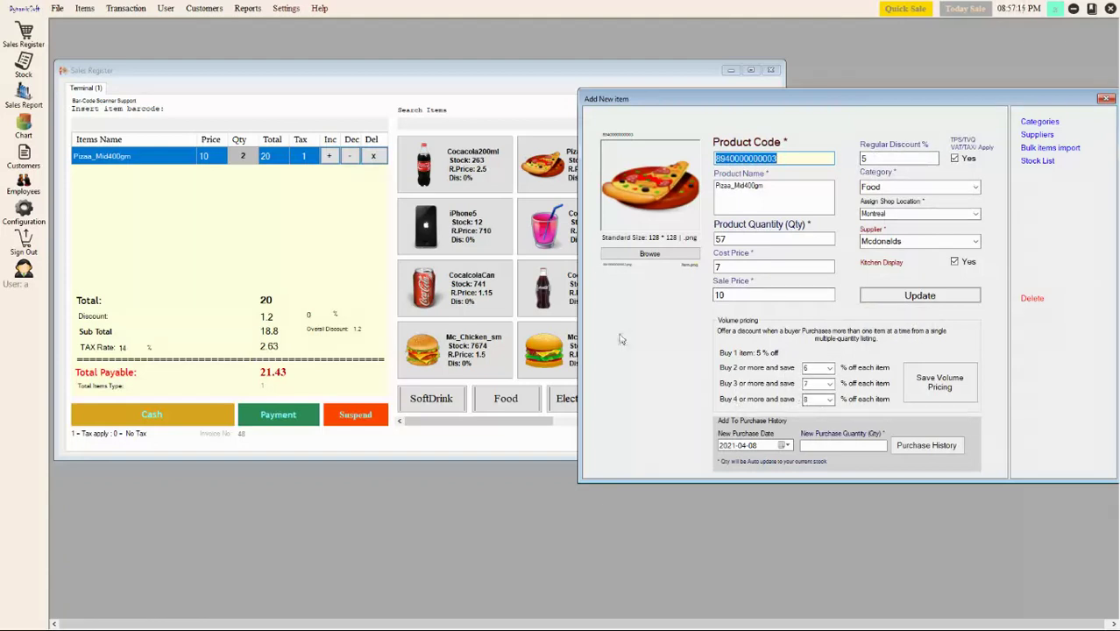
left_click(346, 70)
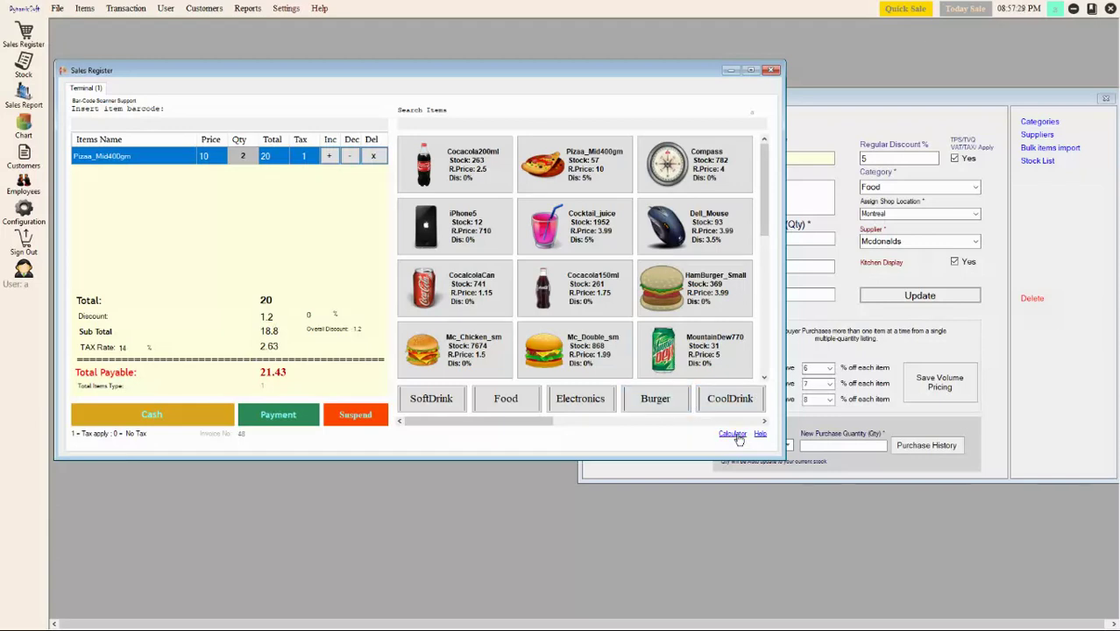
- Compute 20 × 0.06 = 1.2 in Calculator to match the register's pizza discount
left_click(733, 434)
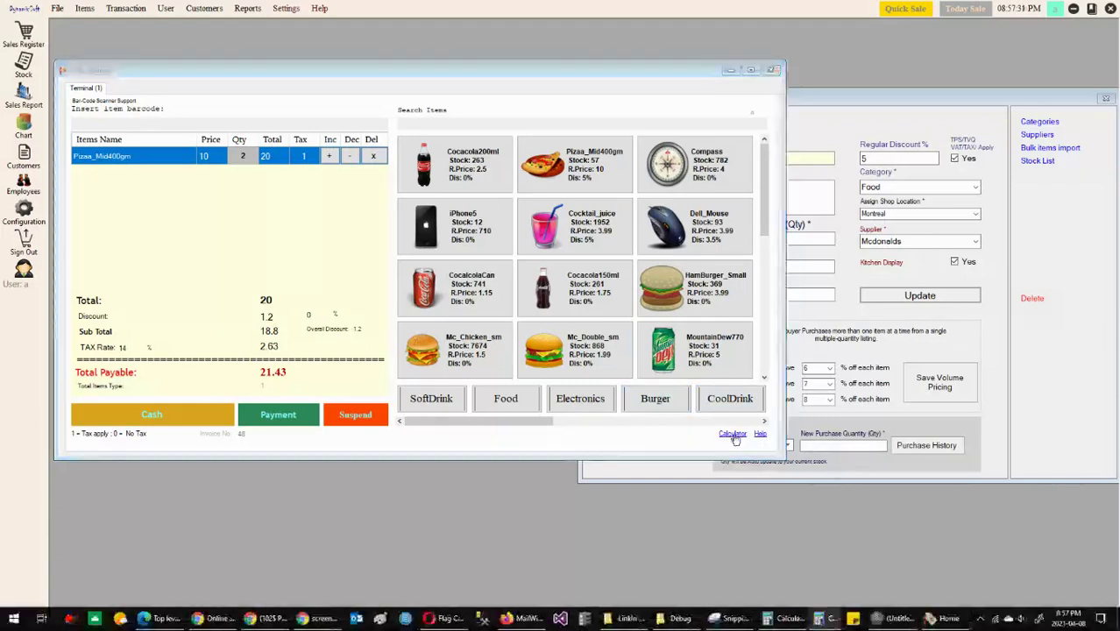
left_click_drag(750, 184, 572, 162)
type("20")
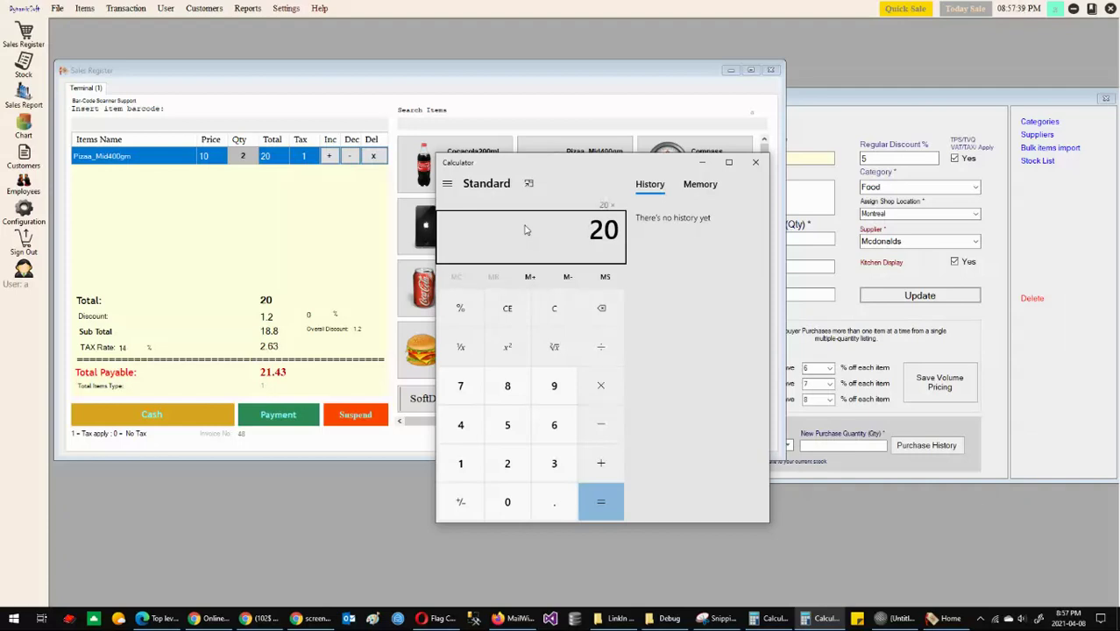
type(".06")
key("Return")
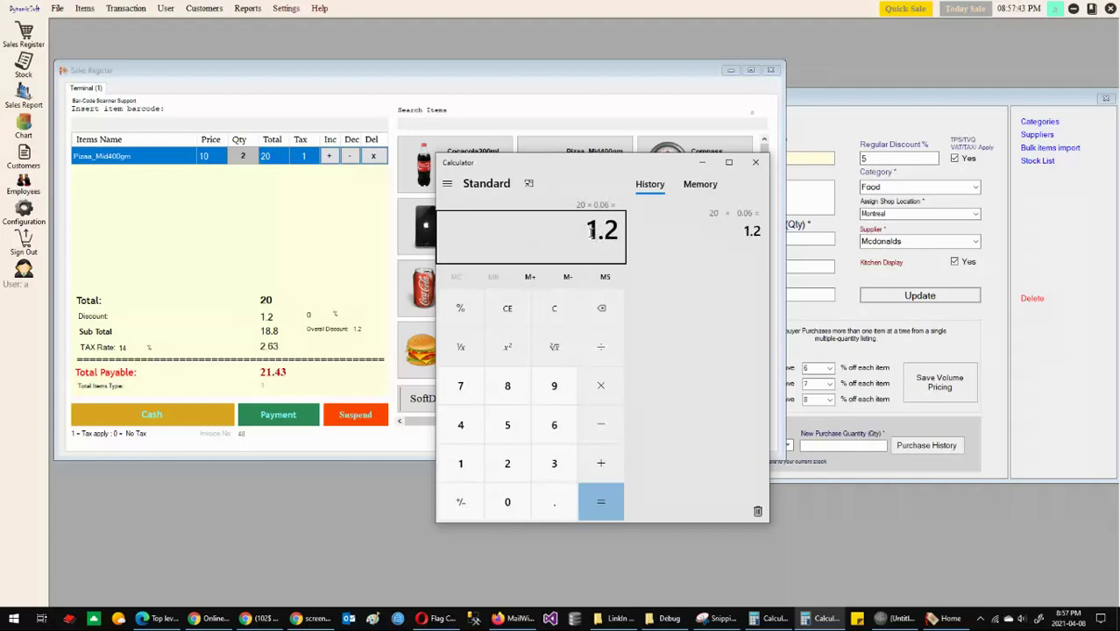
left_click_drag(591, 231, 616, 231)
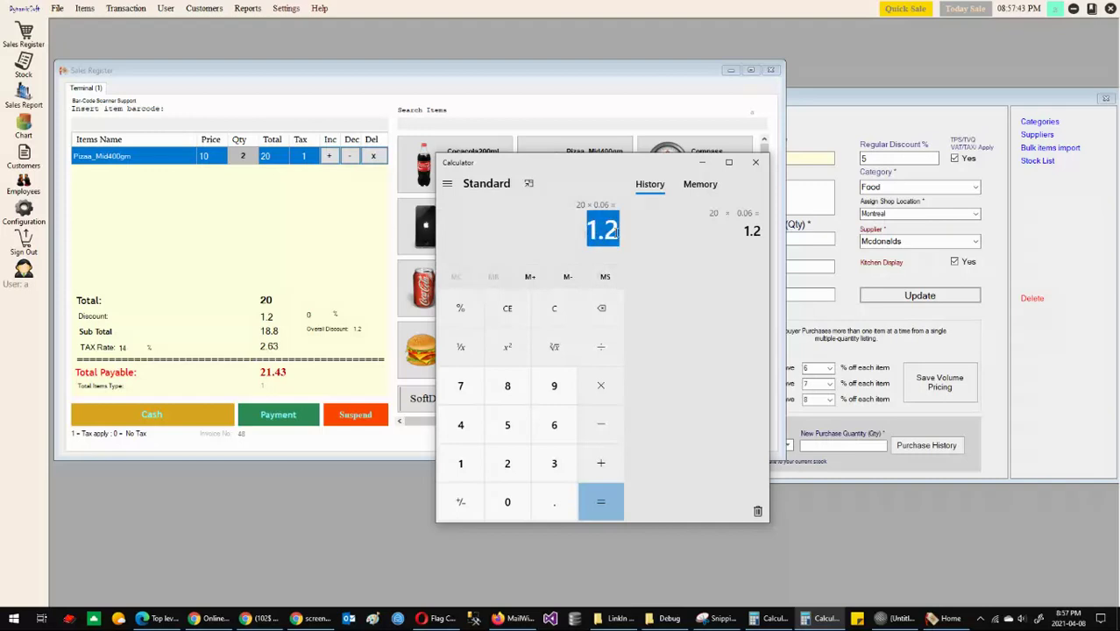
left_click(470, 70)
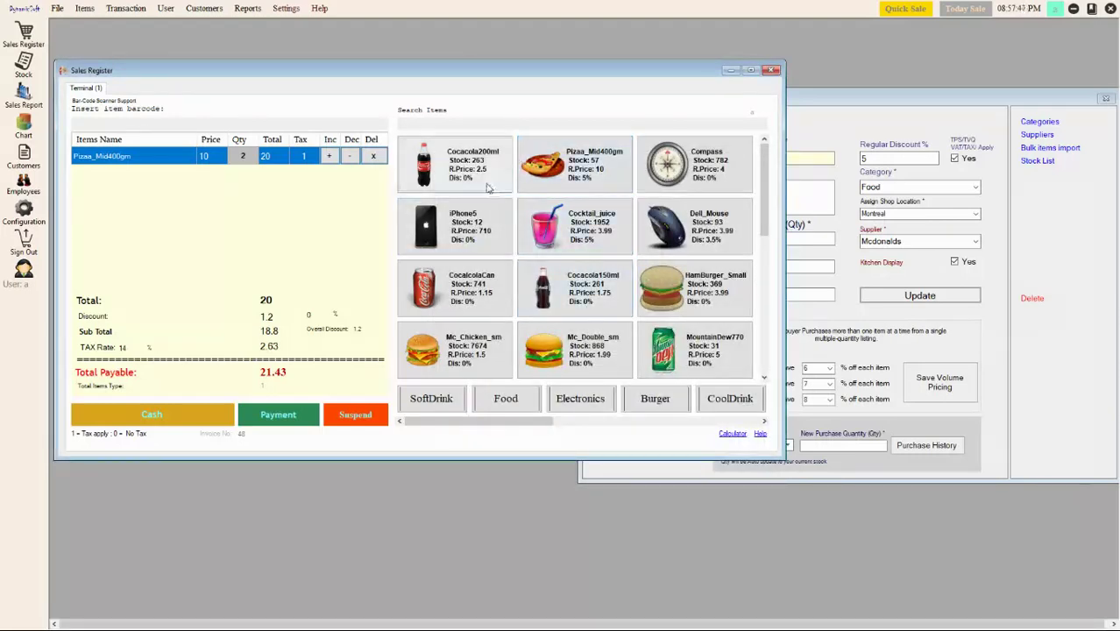
- Add a third pizza and confirm 30 × 0.07 = 2.1 discount in Calculator
left_click(572, 175)
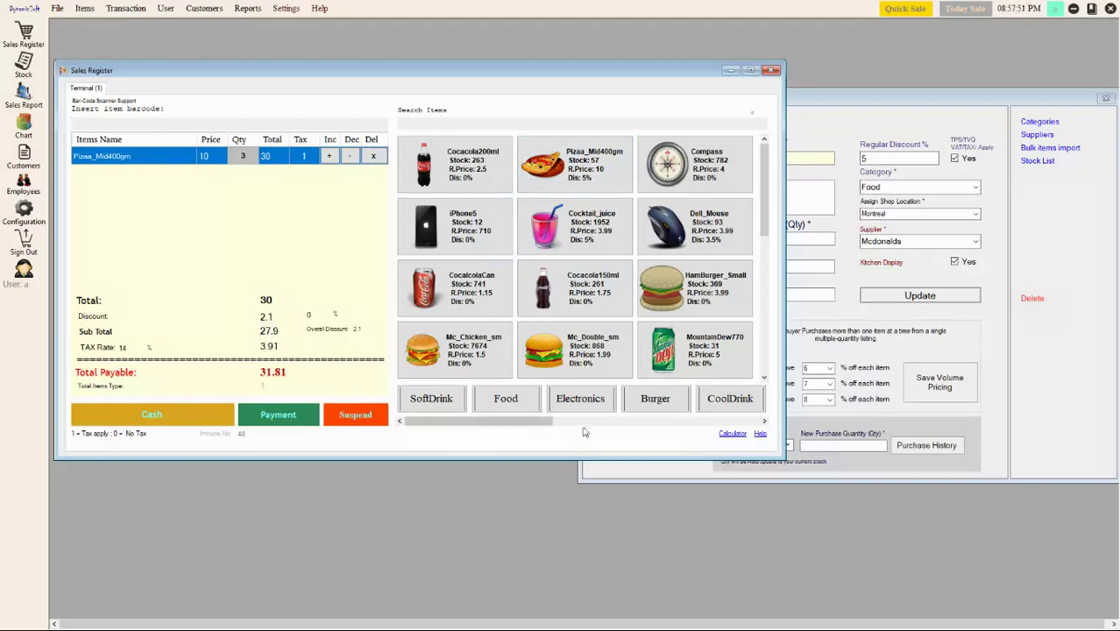
left_click(732, 435)
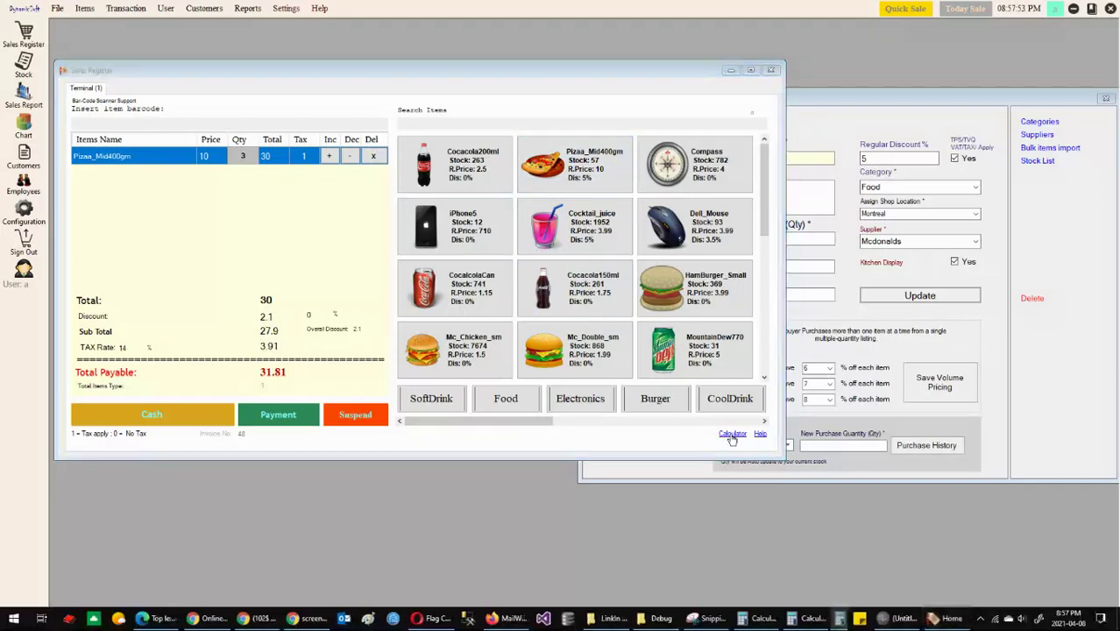
type("3")
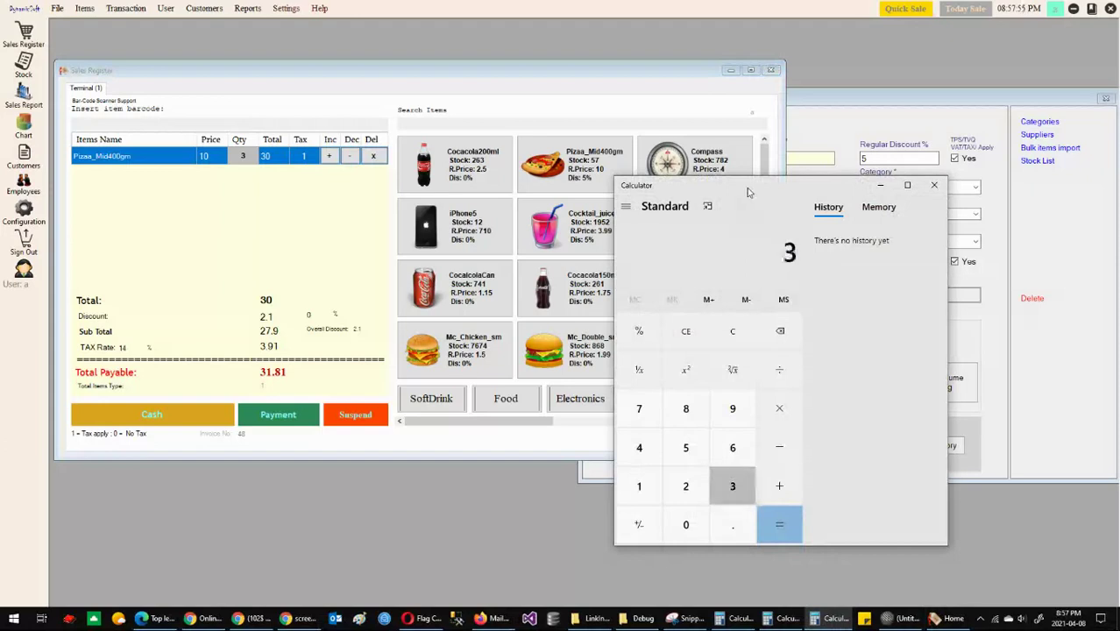
type("0 × 0.07")
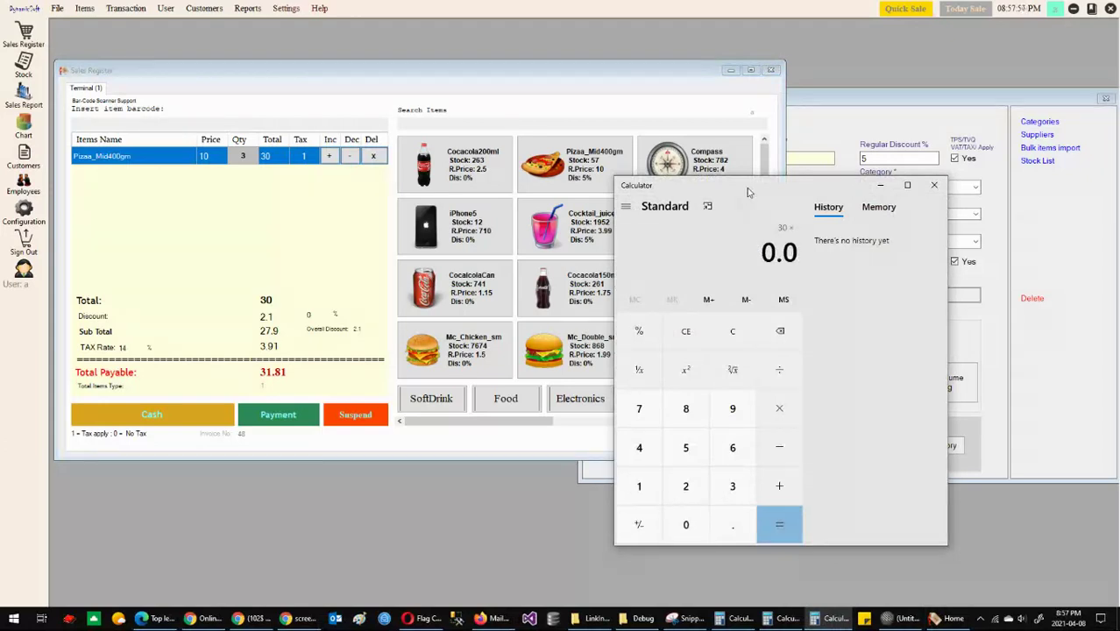
key("Return")
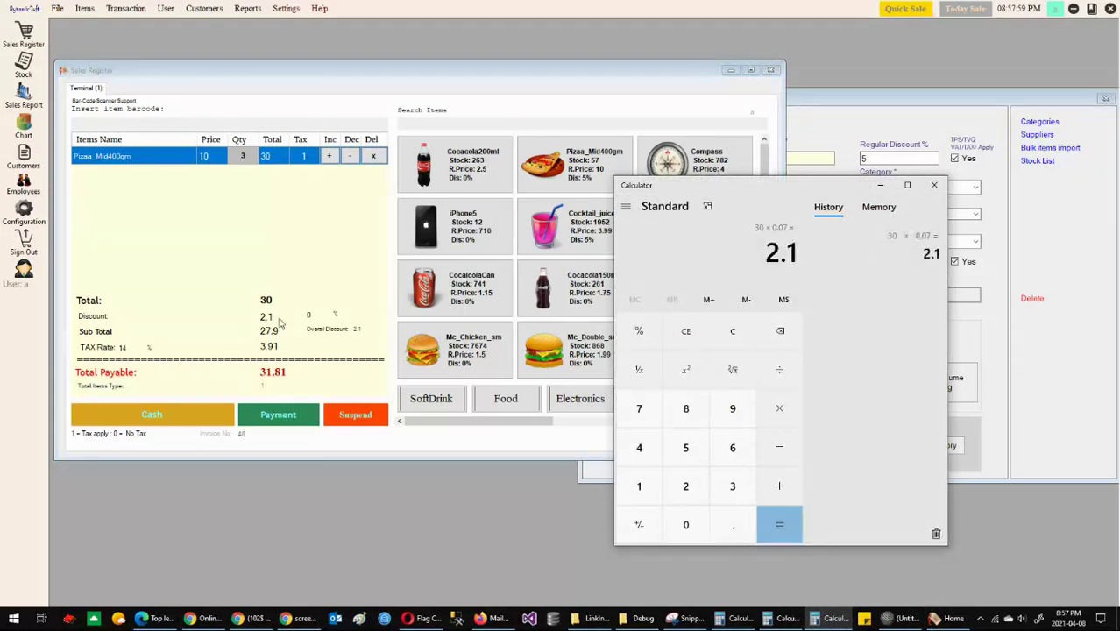
left_click(601, 72)
- Raise the pizza quantity to 8, giving total 80 with a 6.4 discount
left_click(587, 167)
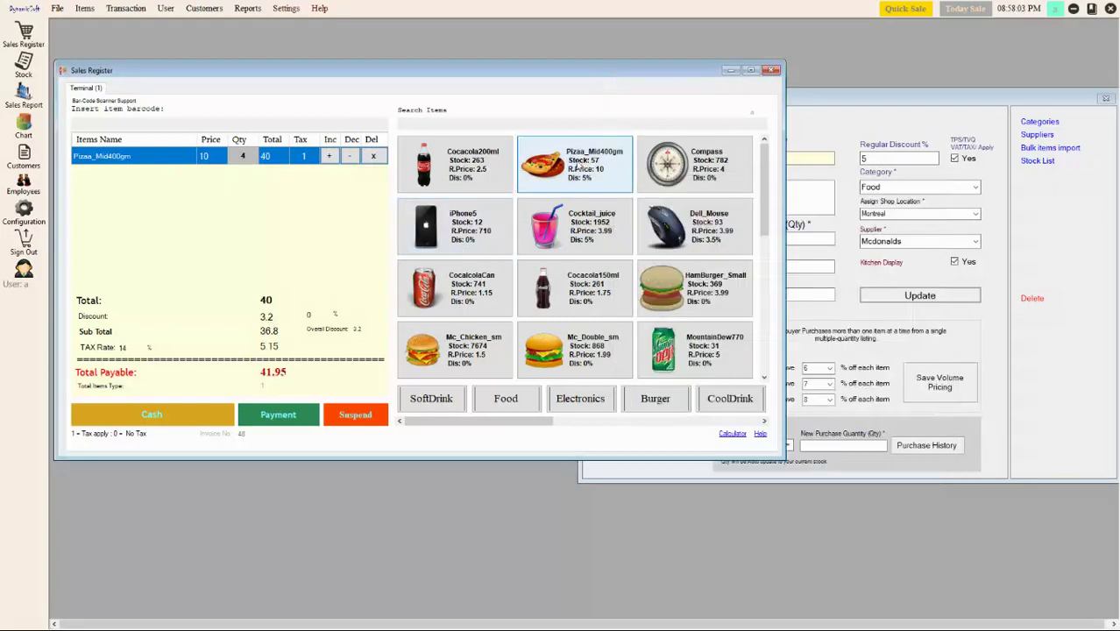
left_click(576, 167)
left_click(577, 167)
left_click(577, 167)
left_click(576, 166)
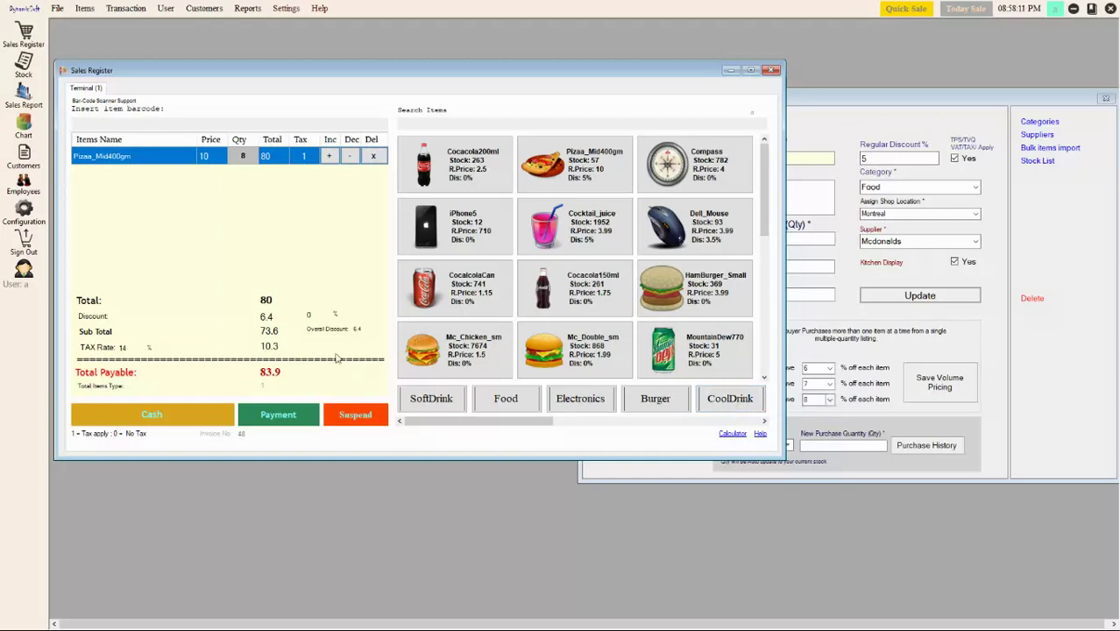
scroll(544, 350, "down", 5)
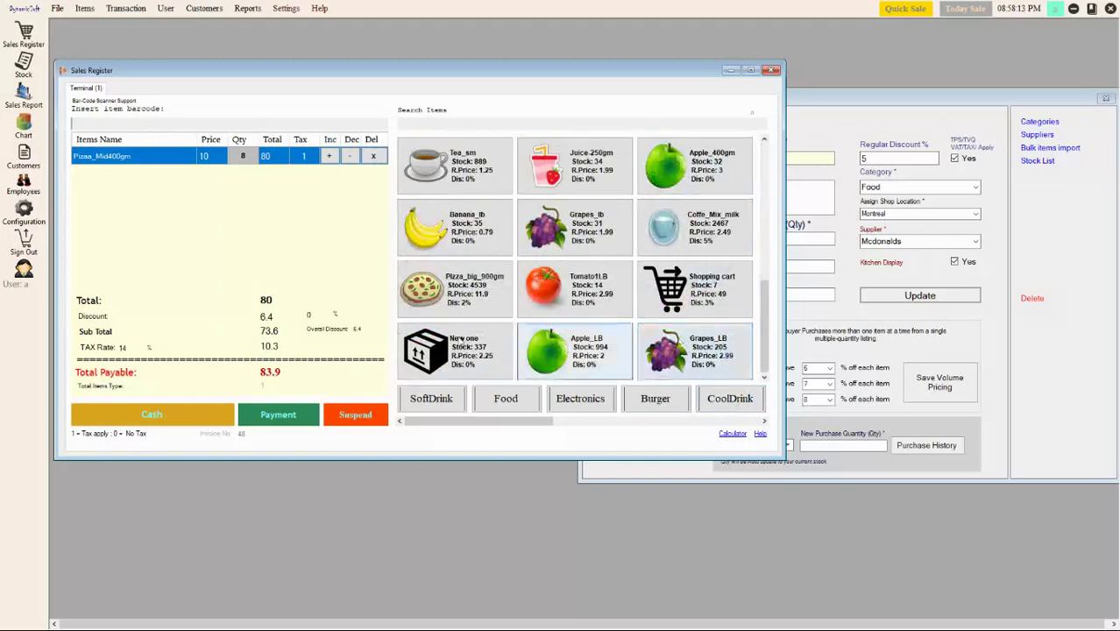
- Suspend the pizza sale, ring up one Shopping cart, and open its 5/8/10% tier settings
left_click(350, 413)
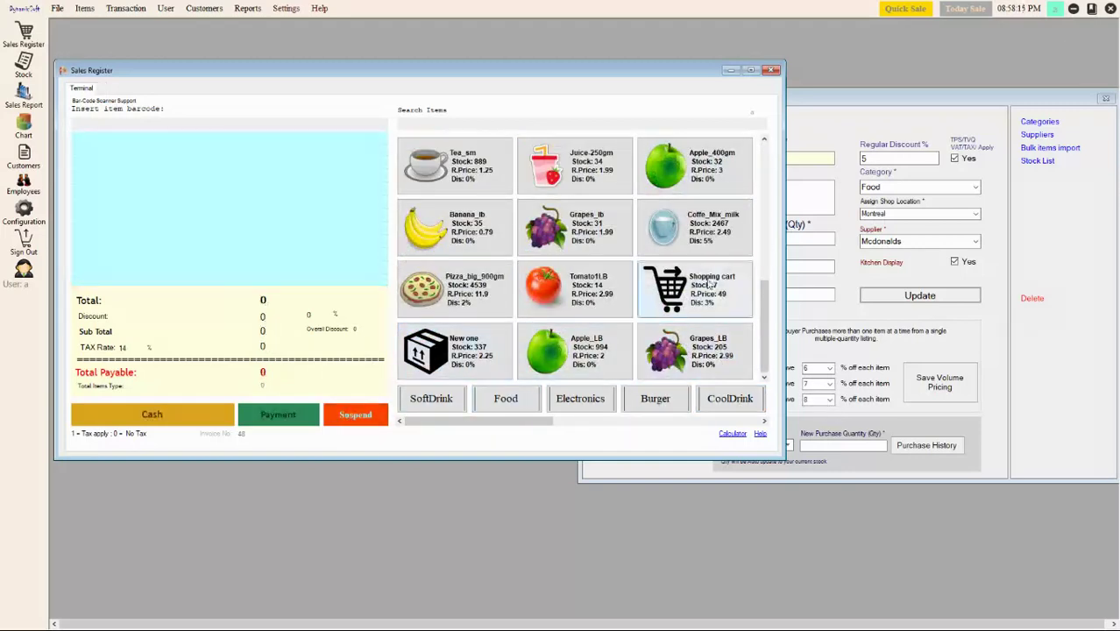
left_click(666, 298)
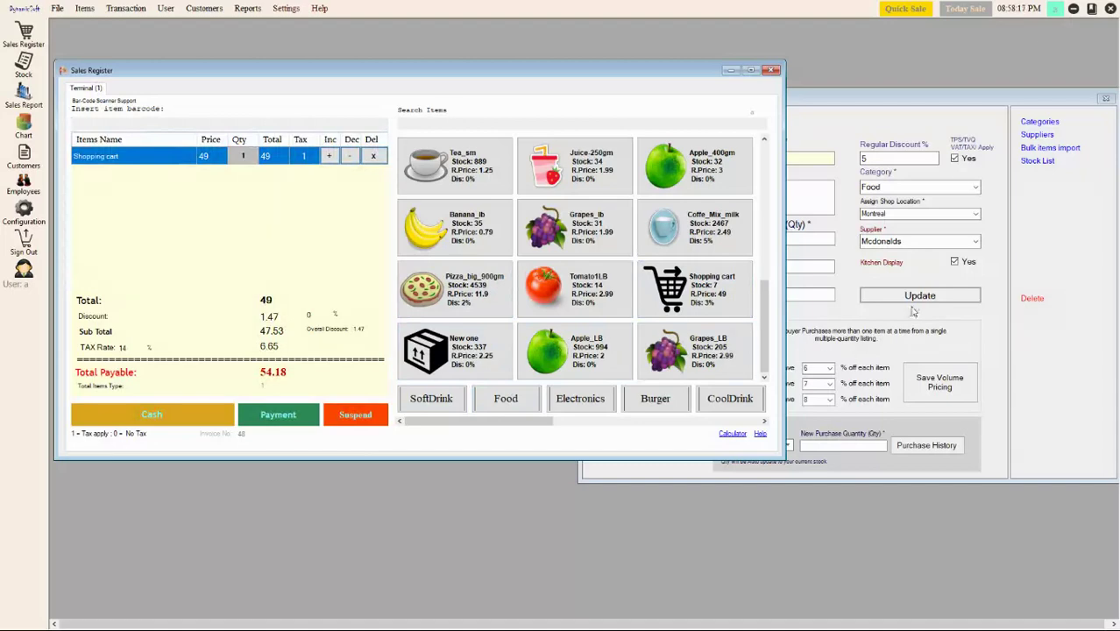
left_click(1037, 160)
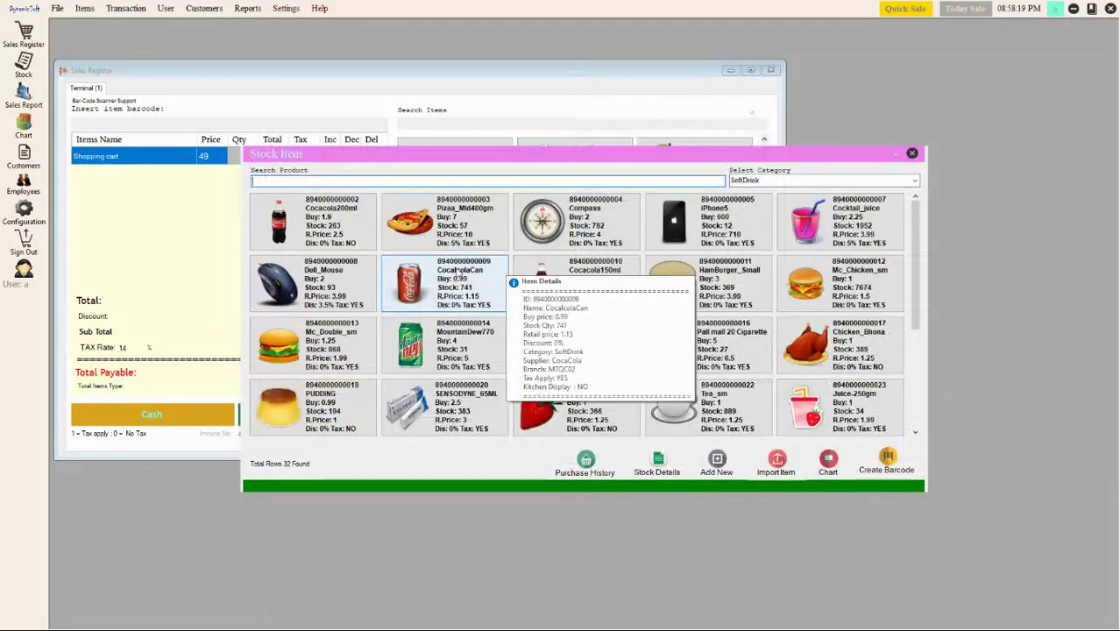
scroll(525, 385, "down", 1)
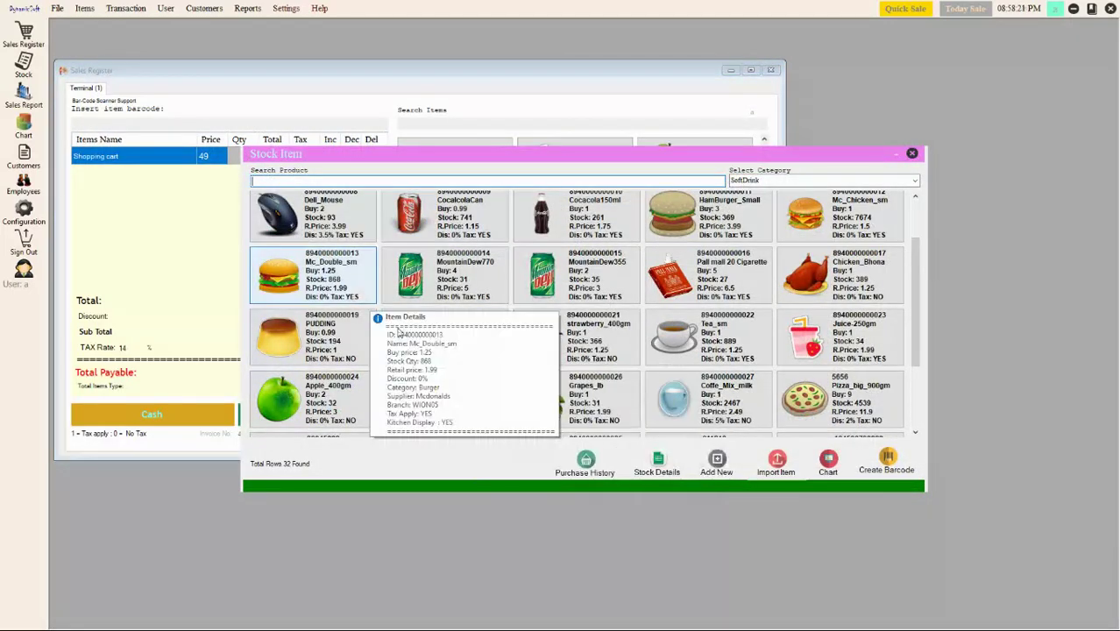
scroll(736, 386, "up", 1)
scroll(736, 385, "down", 3)
double_click(478, 372)
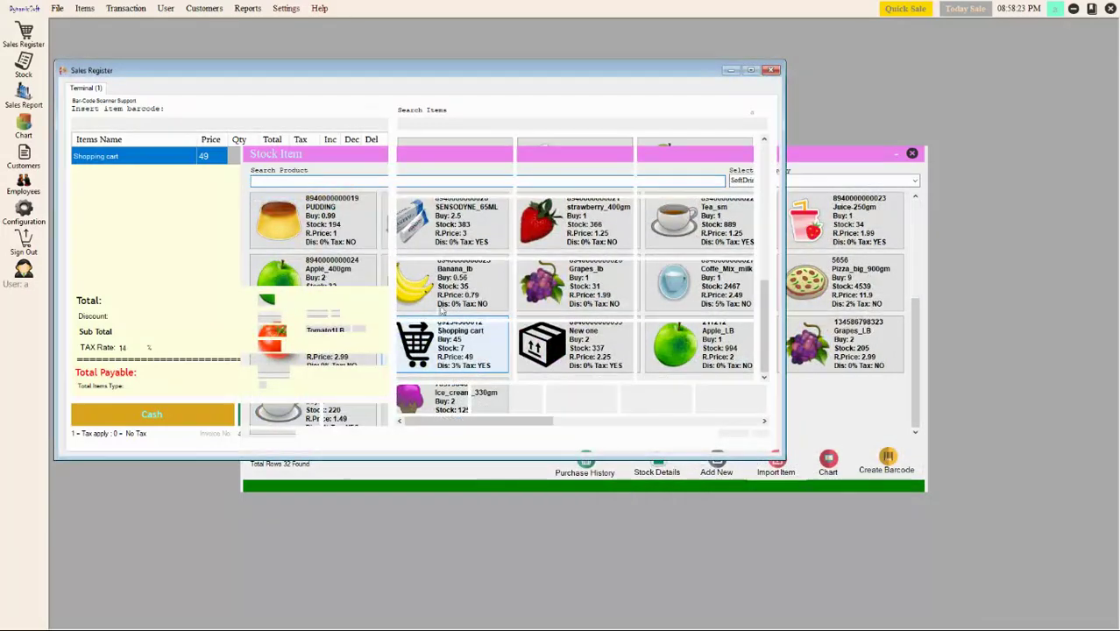
left_click_drag(703, 140, 922, 99)
left_click(624, 66)
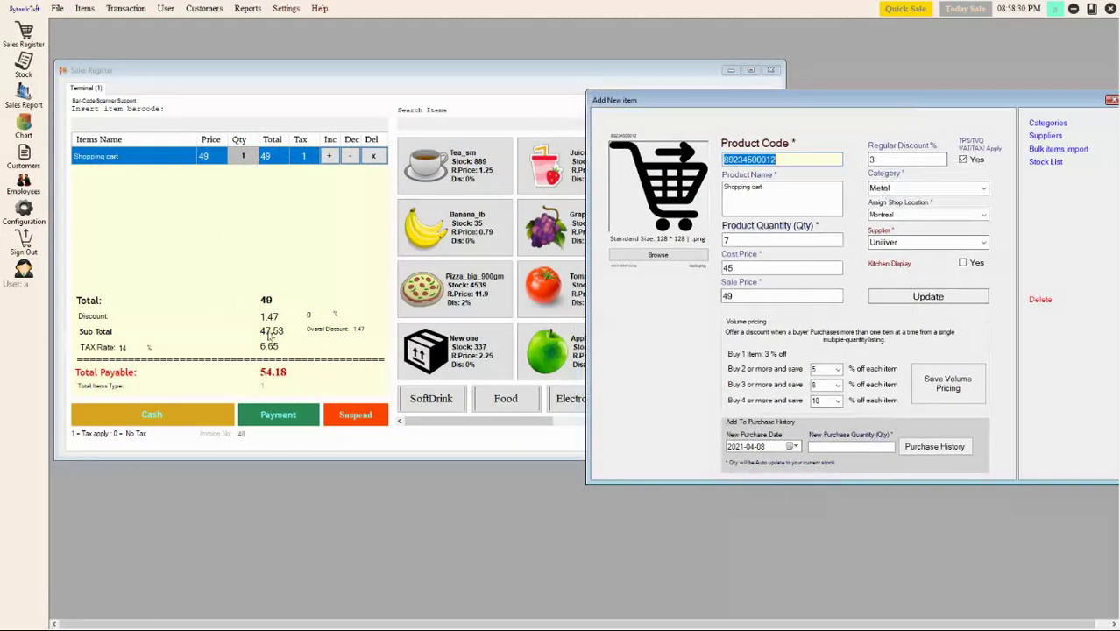
left_click(531, 74)
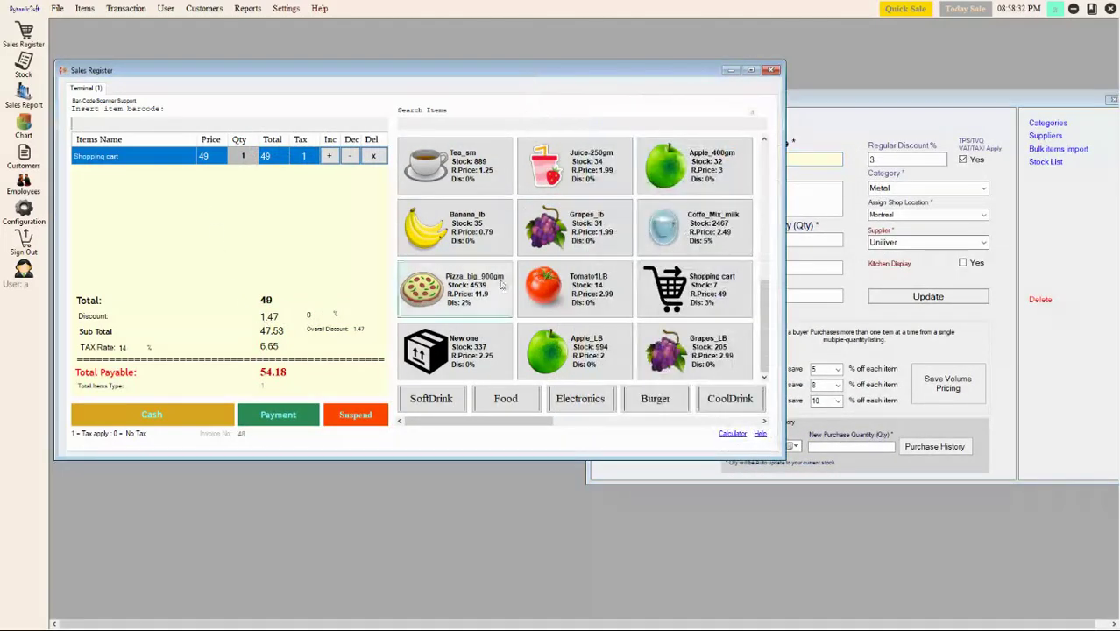
- Raise the Shopping cart quantity to 6, giving a 29.4 discount on the 294 total
left_click(329, 156)
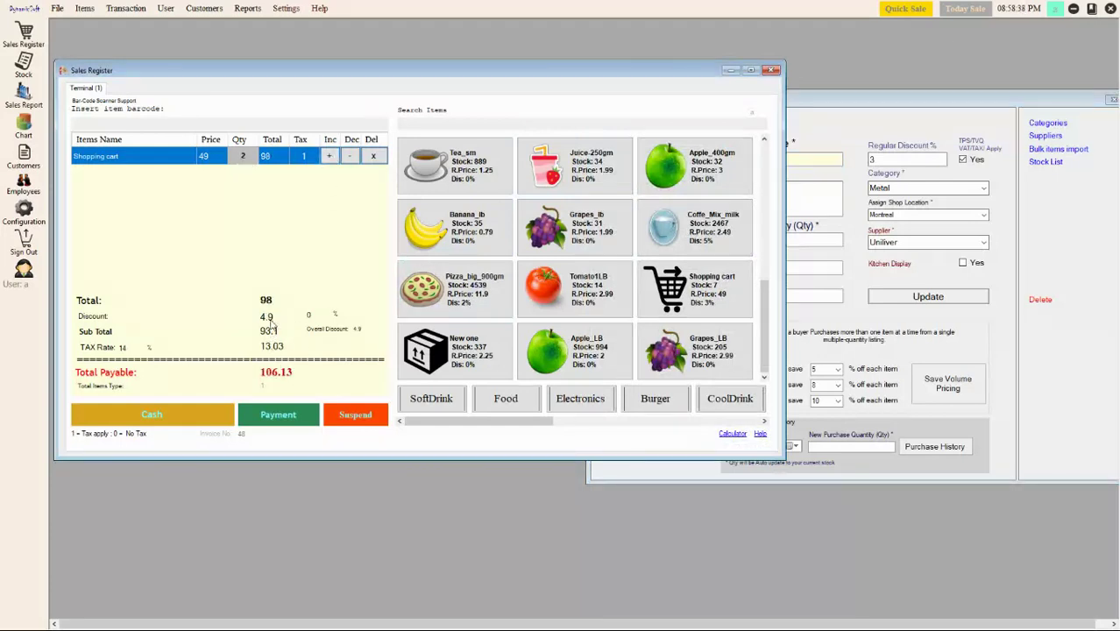
left_click(330, 156)
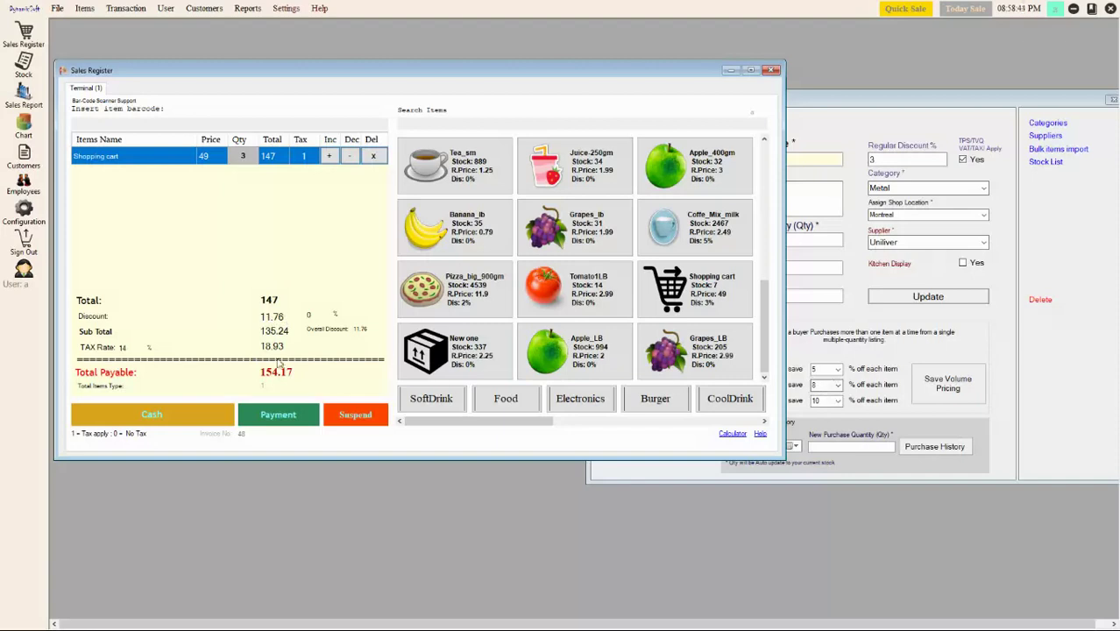
left_click(328, 156)
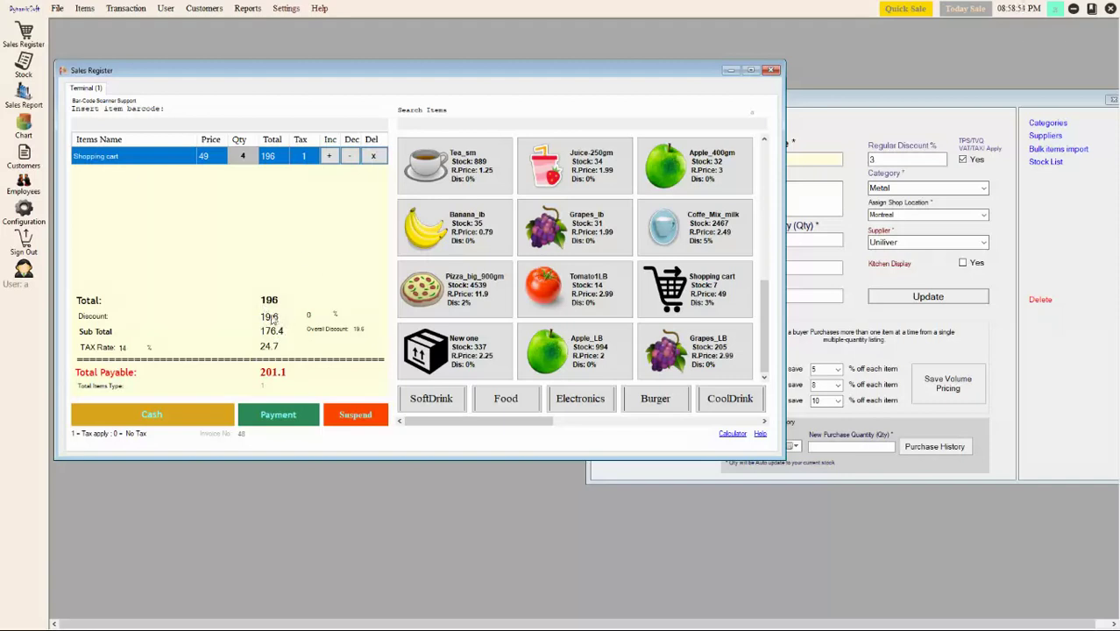
left_click(327, 156)
left_click(328, 156)
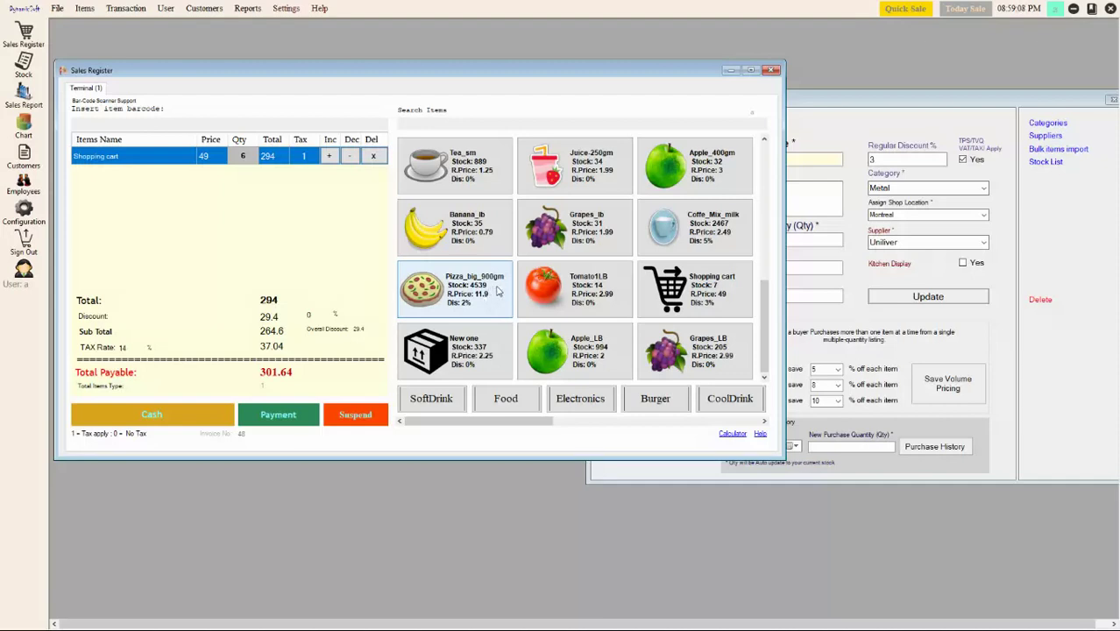
scroll(600, 266, "up", 5)
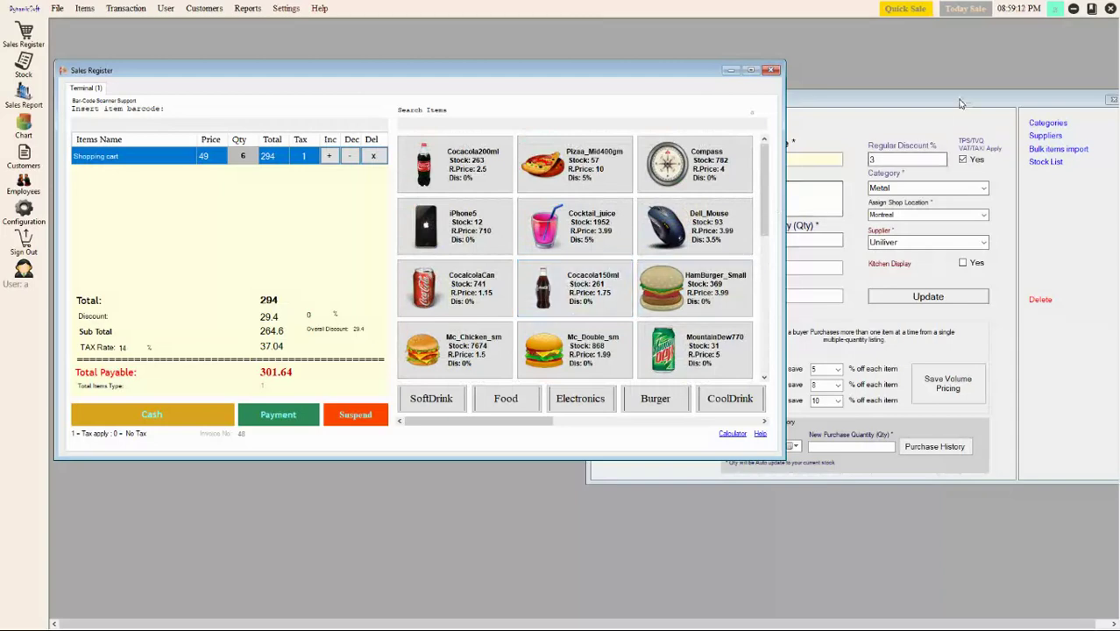
- Close the Add New item editor and clear the 'sd' item search
left_click_drag(963, 104, 850, 110)
left_click(1003, 107)
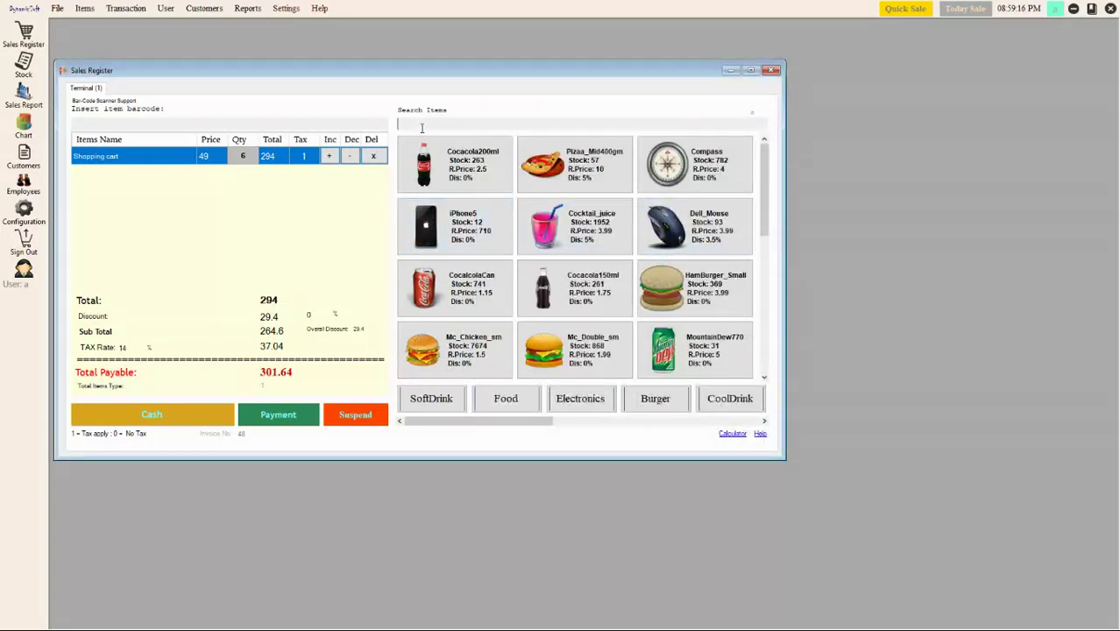
type("sd")
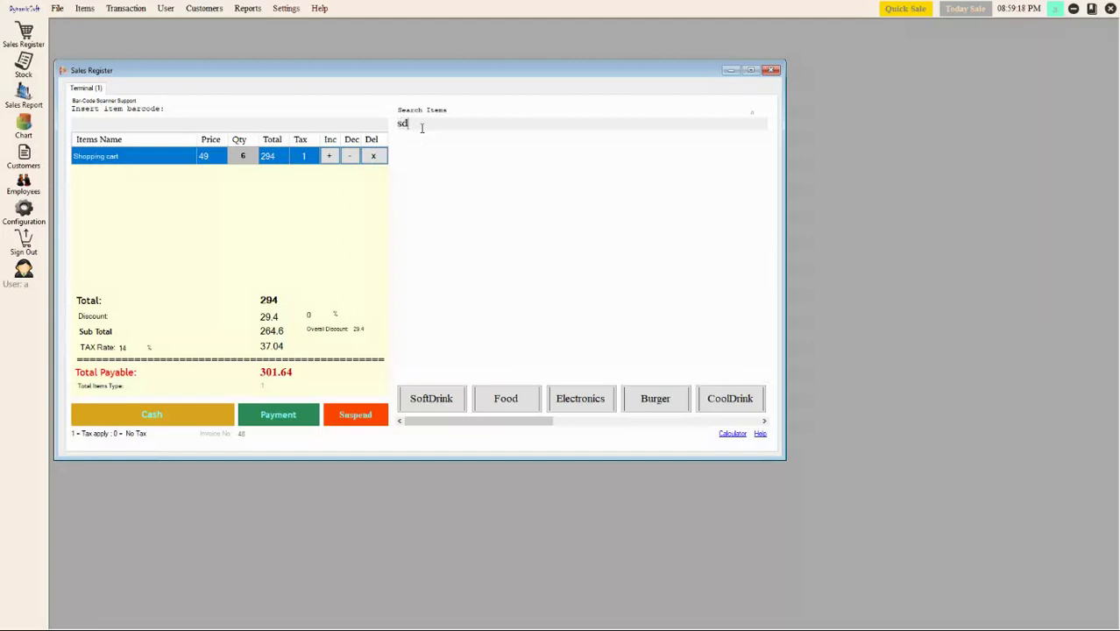
key("BackSpace")
key("BackSpace")
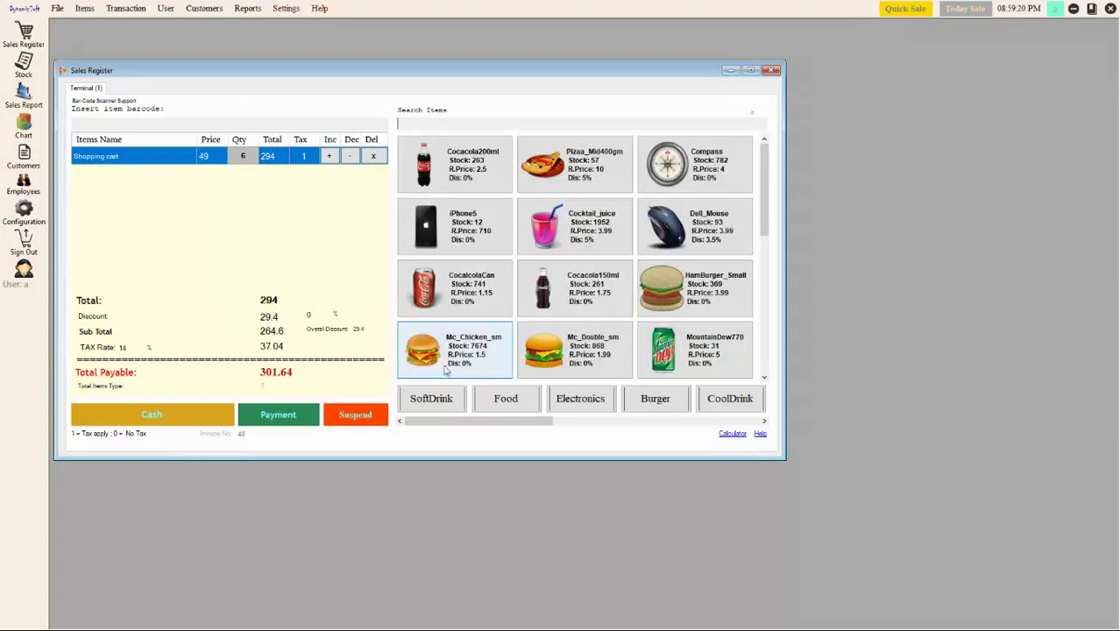
- Browse the SoftDrink, Food, Electronics, Burger and CoolDrink product categories
left_click(432, 398)
left_click(505, 399)
left_click(578, 401)
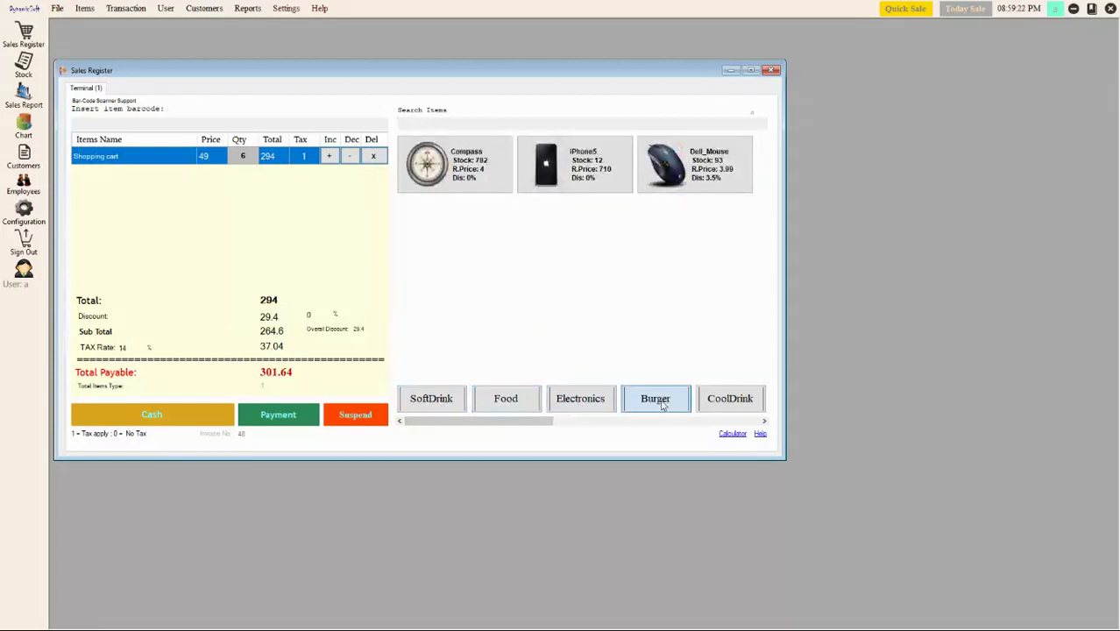
left_click(655, 399)
left_click(729, 400)
left_click_drag(533, 422, 611, 427)
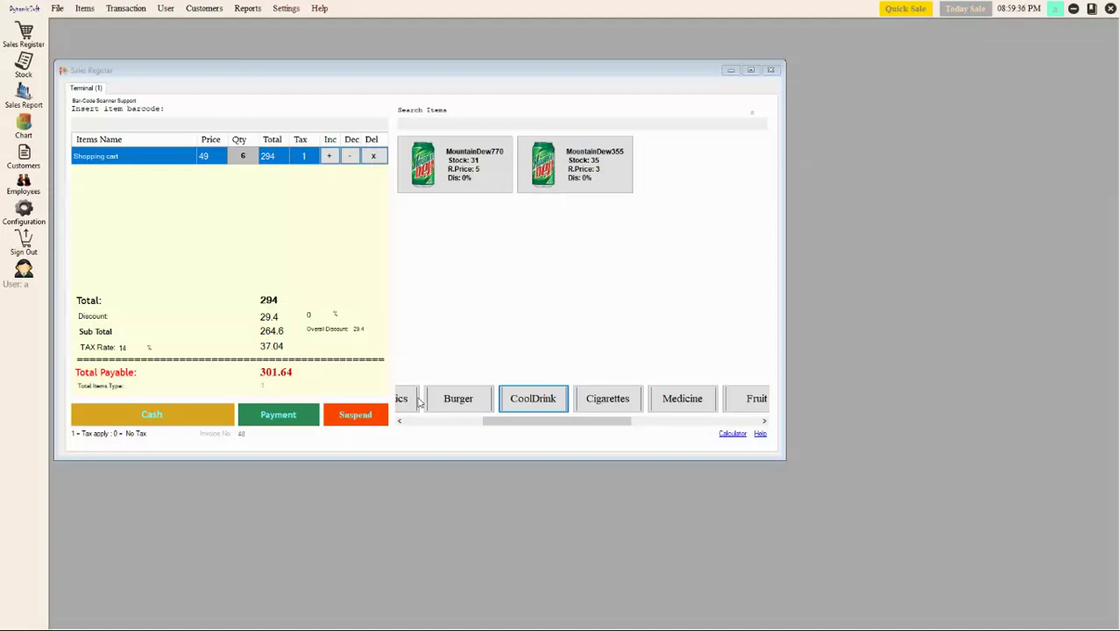
- Return to Electronics items and bring the Dynamicsoft blog window up over the register
left_click(457, 399)
left_click(414, 401)
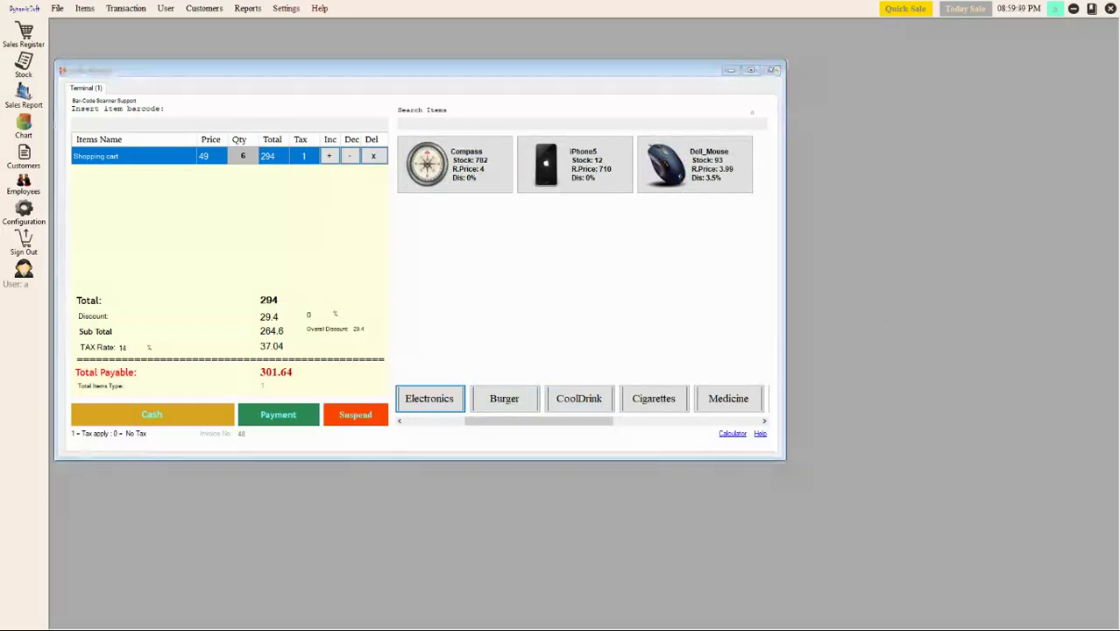
left_click(204, 617)
left_click_drag(874, 180, 491, 130)
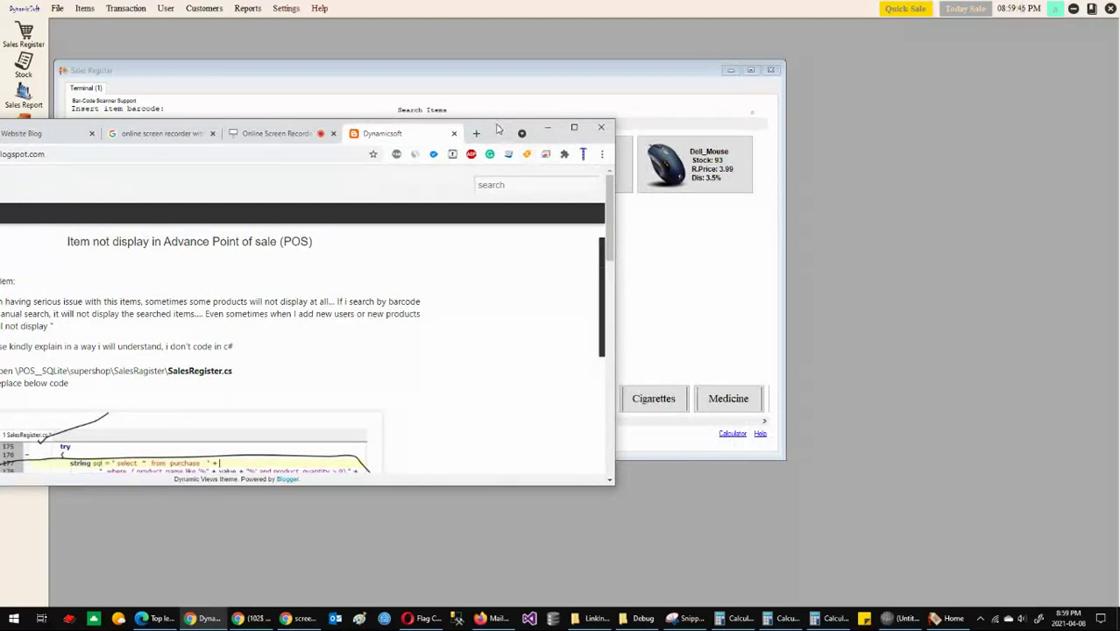
- Switch between the register and the blog, then maximize the Dynamicsoft blog window
left_click_drag(498, 129, 1034, 127)
key("alt+Tab")
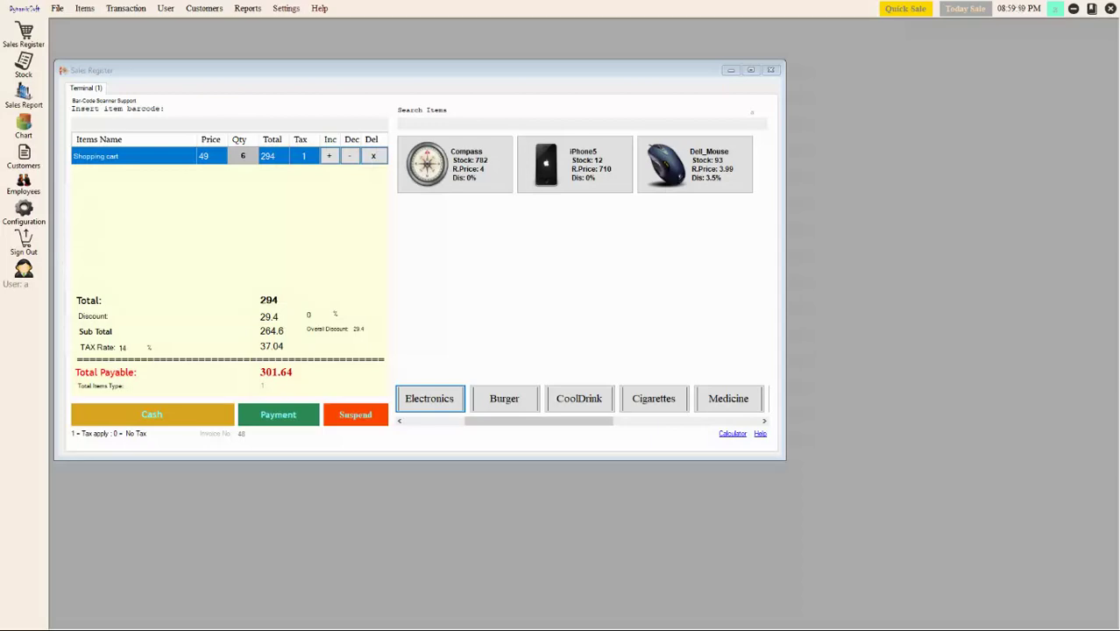
key("alt+Tab")
left_click_drag(946, 169, 705, 168)
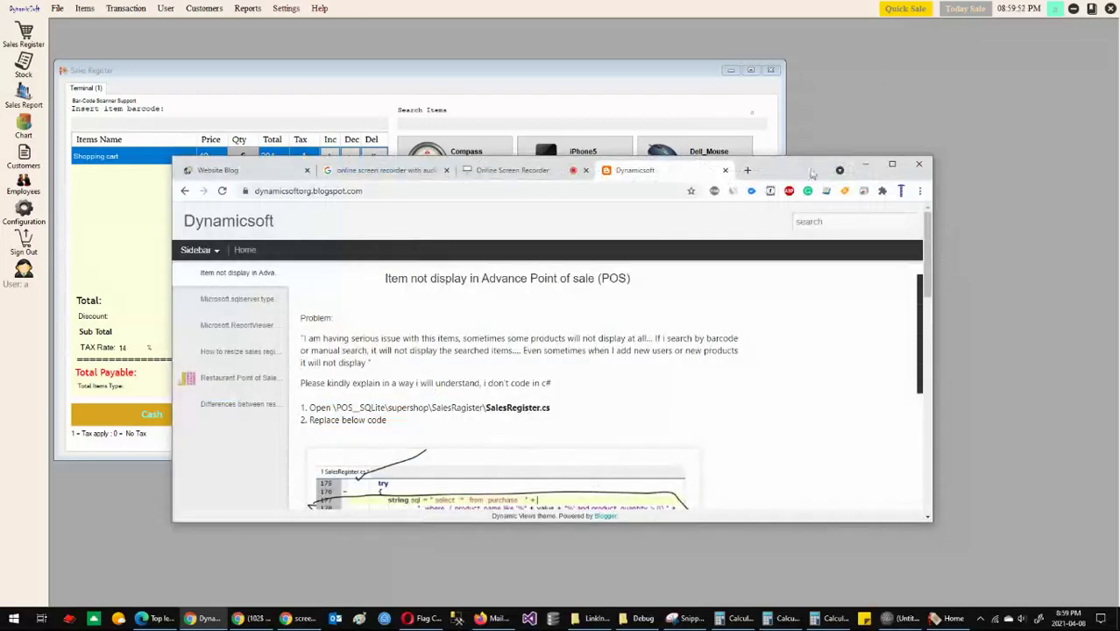
left_click(892, 164)
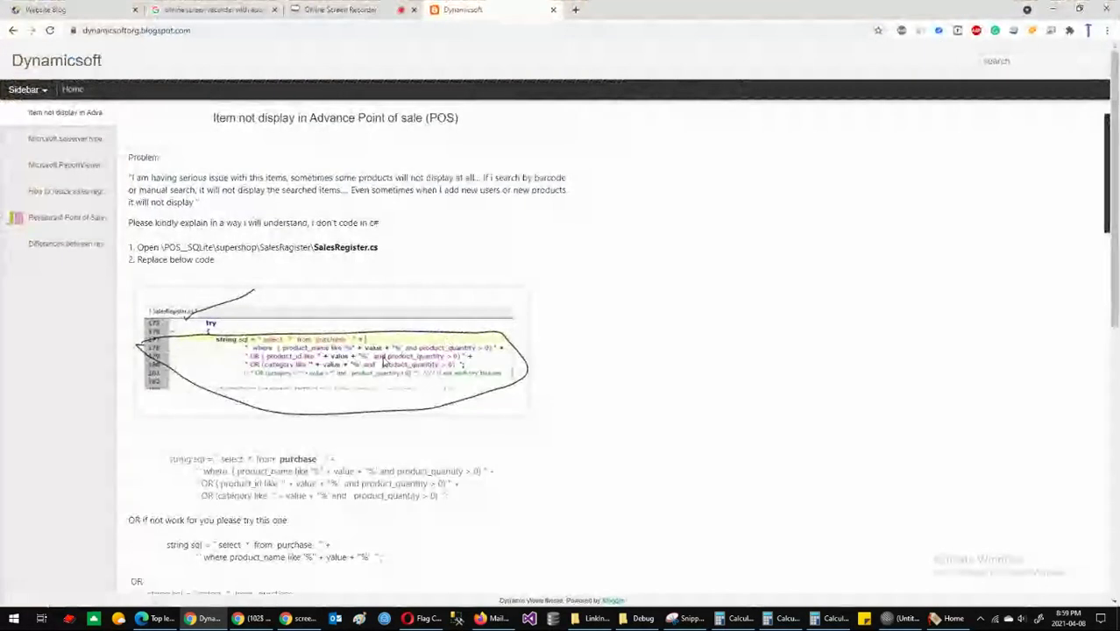
scroll(383, 362, "down", 6)
scroll(383, 359, "up", 5)
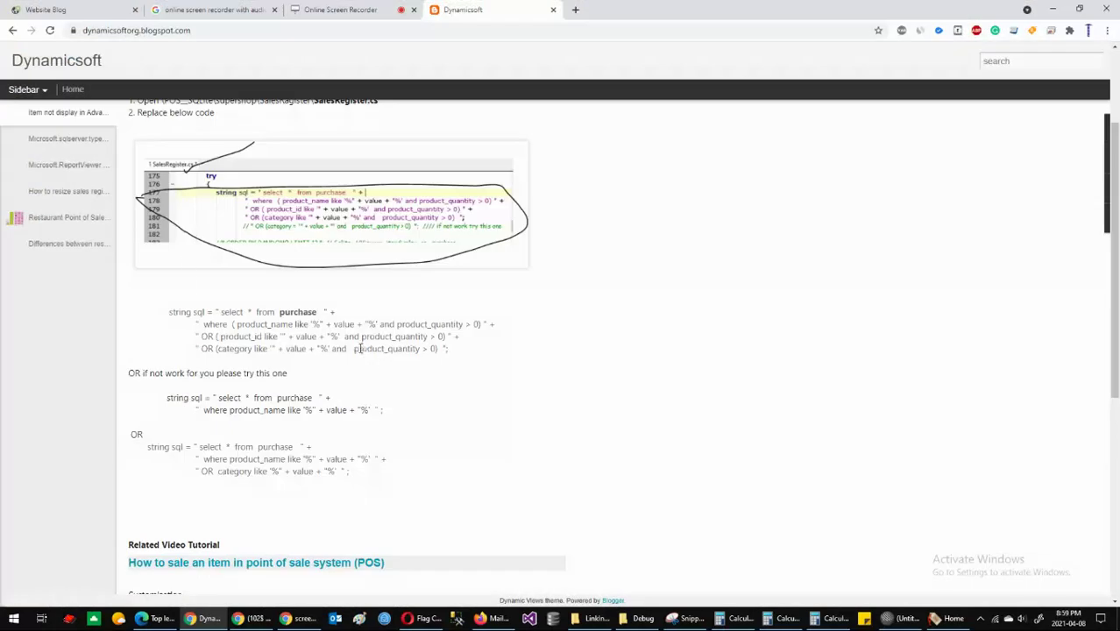
- Open the sidebar posts on sqlserver.types, ReportViewer errors, register resizing and restaurant POS editions
left_click(75, 140)
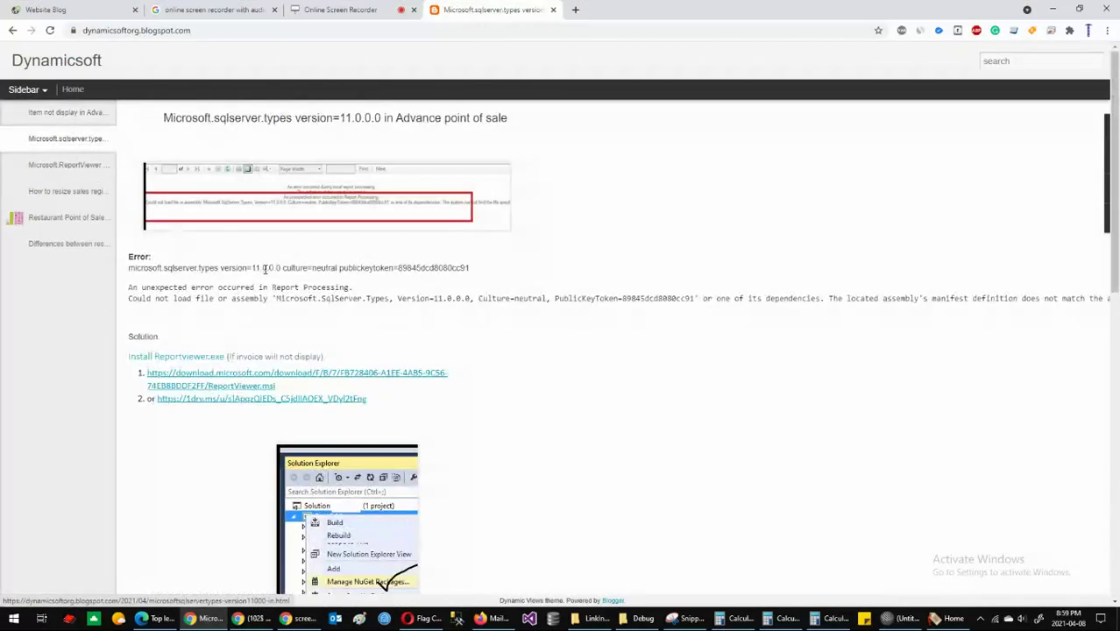
left_click(95, 168)
left_click(94, 195)
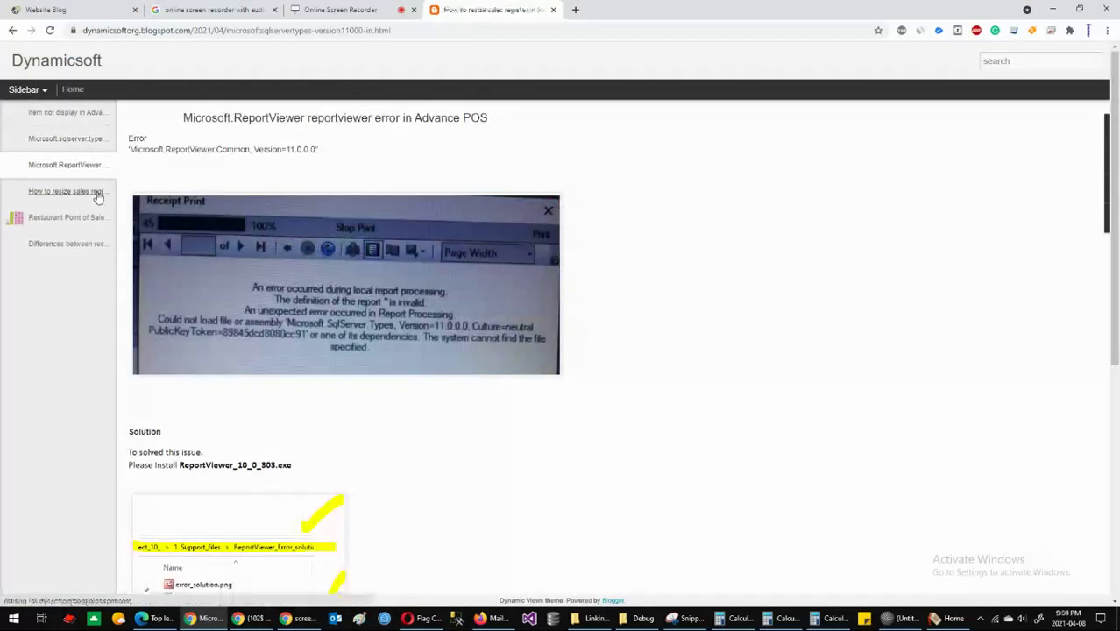
left_click(96, 222)
left_click(82, 245)
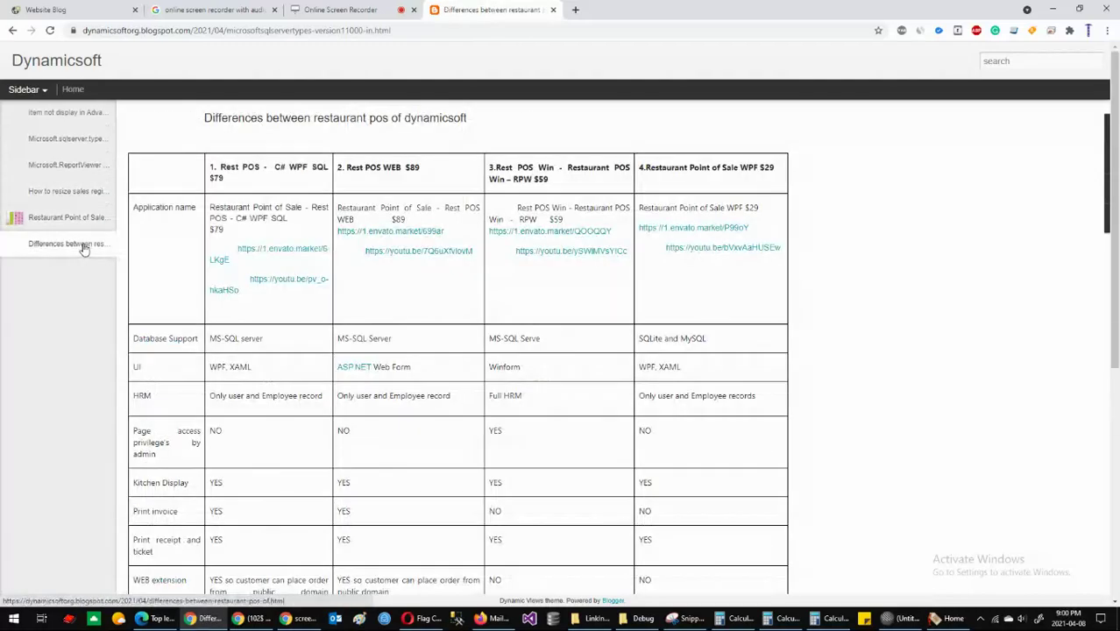
scroll(408, 329, "down", 10)
scroll(410, 327, "up", 10)
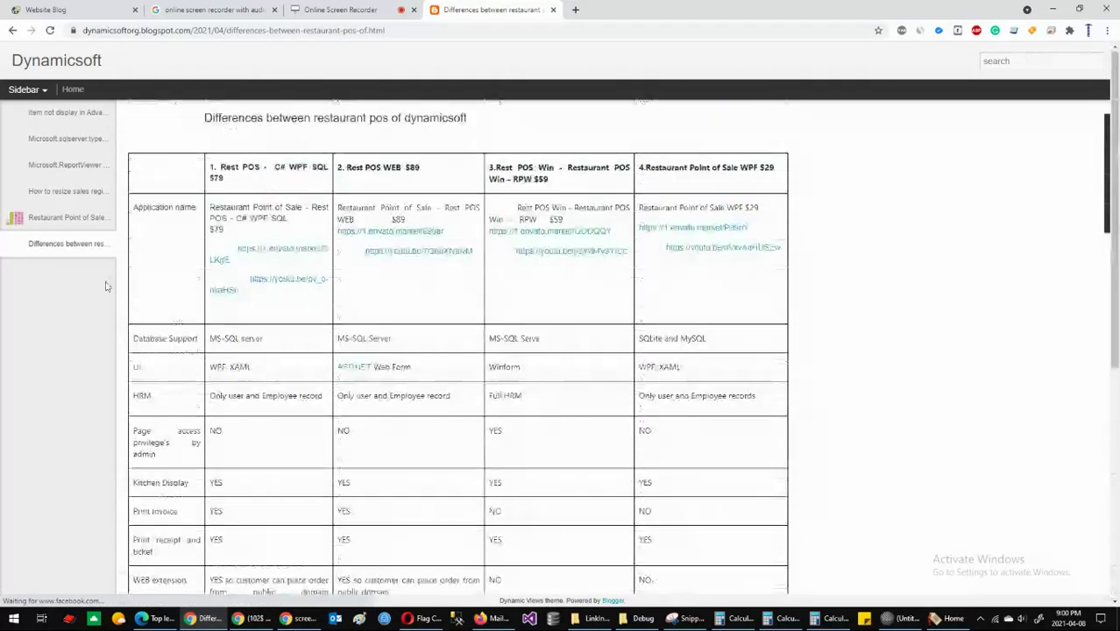
- Revisit those posts in reverse, ending on 'Item not display in Advance Point of sale (POS)'
left_click(88, 218)
left_click(74, 198)
left_click(75, 169)
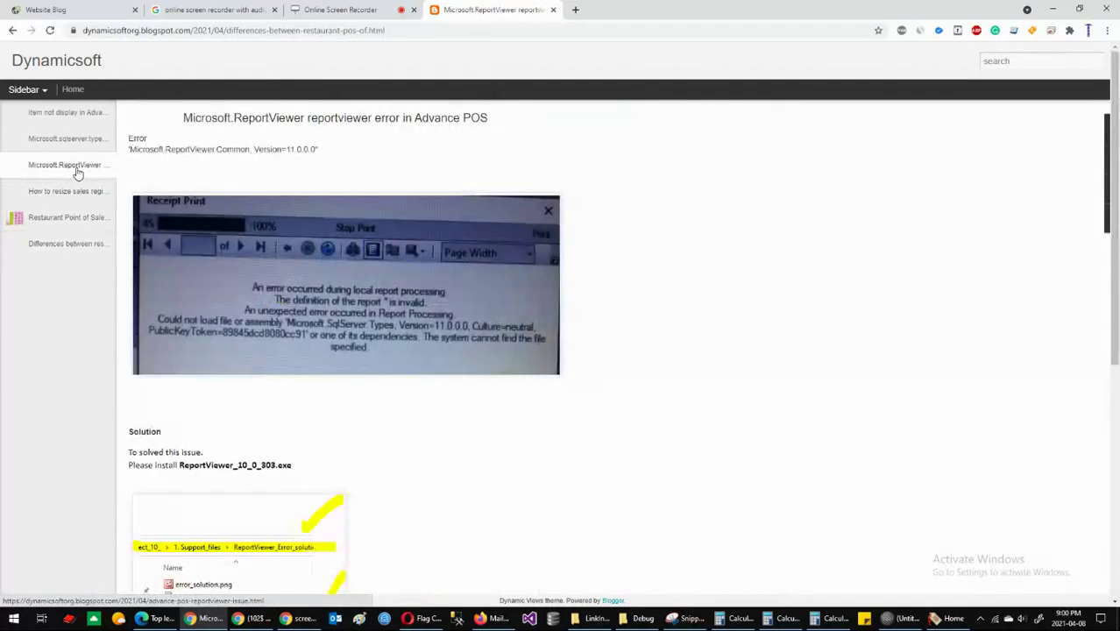
left_click(78, 140)
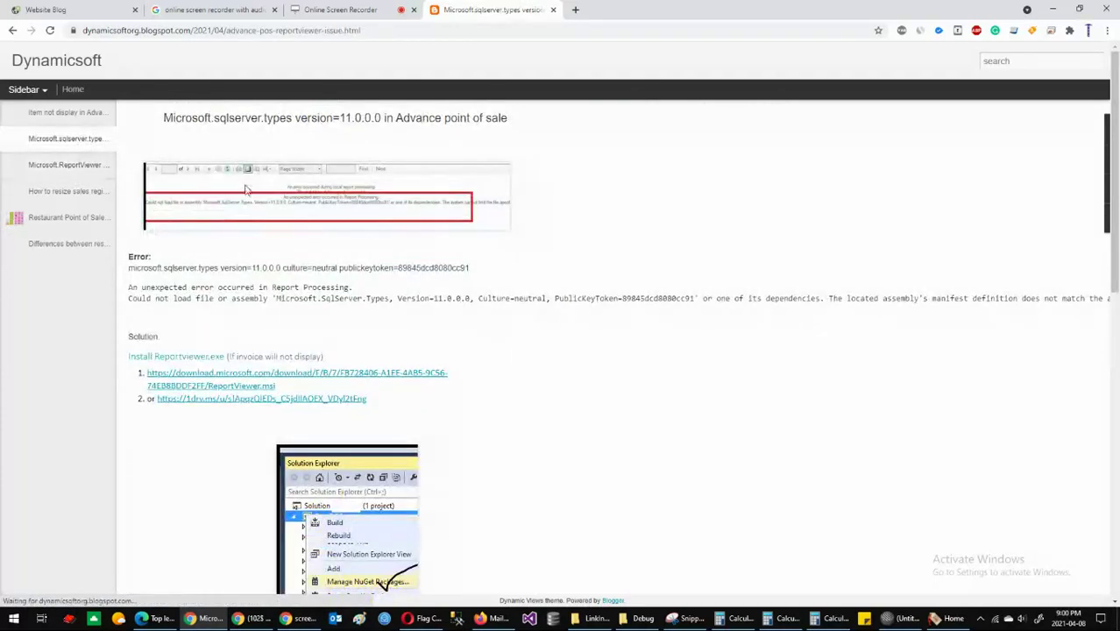
left_click(88, 114)
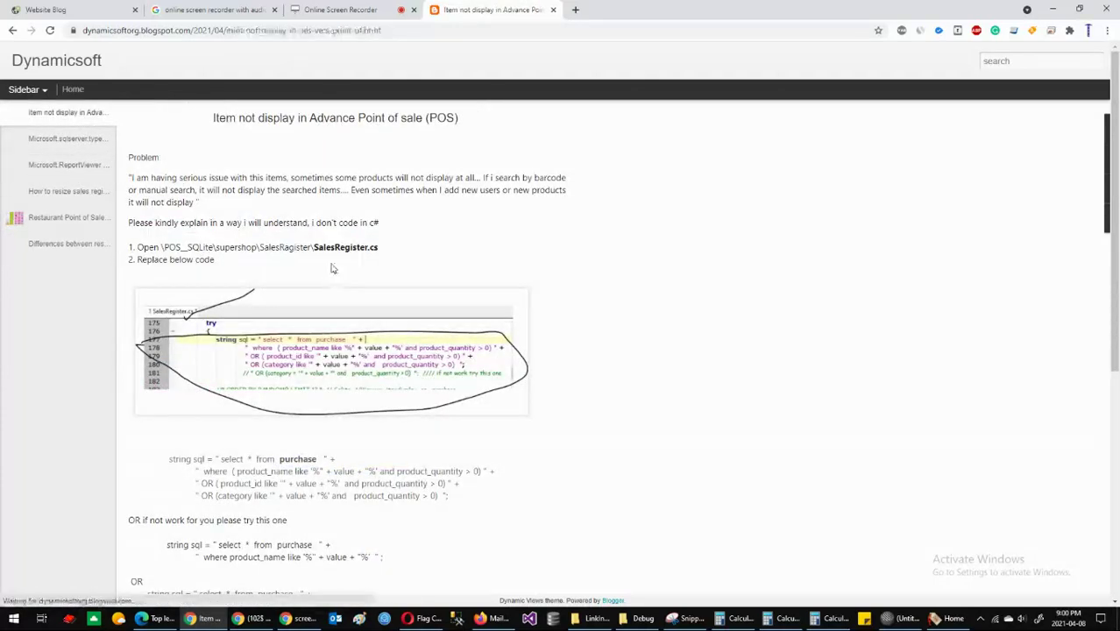
- View the blog home page, switch to the screen recorder tab, and restore the browser off full screen
left_click(63, 64)
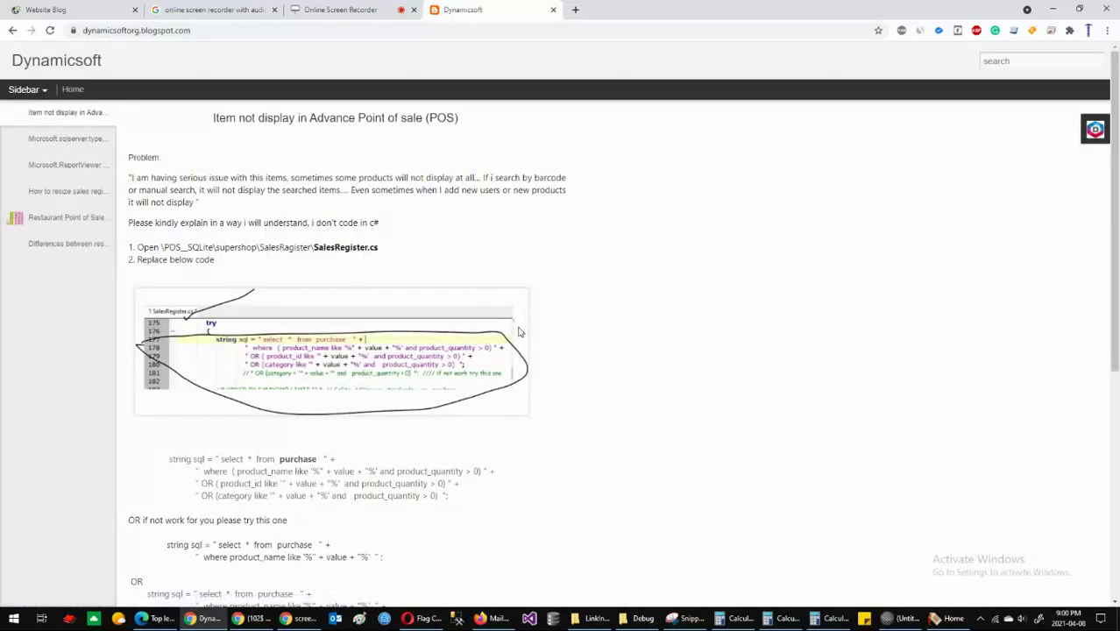
scroll(519, 333, "down", 6)
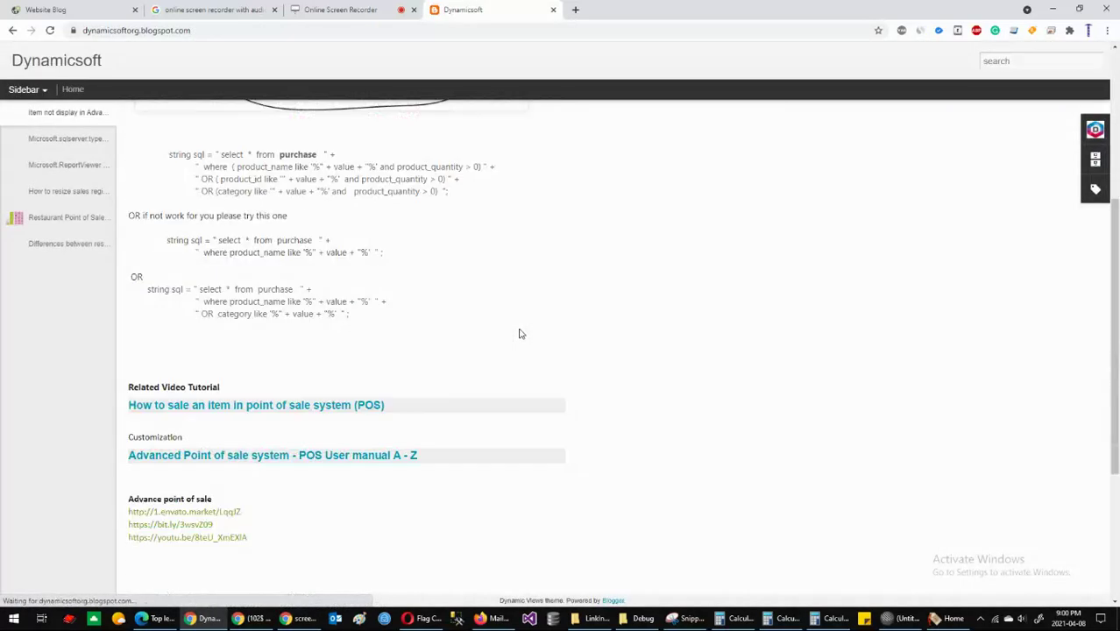
scroll(519, 333, "up", 4)
scroll(519, 333, "up", 3)
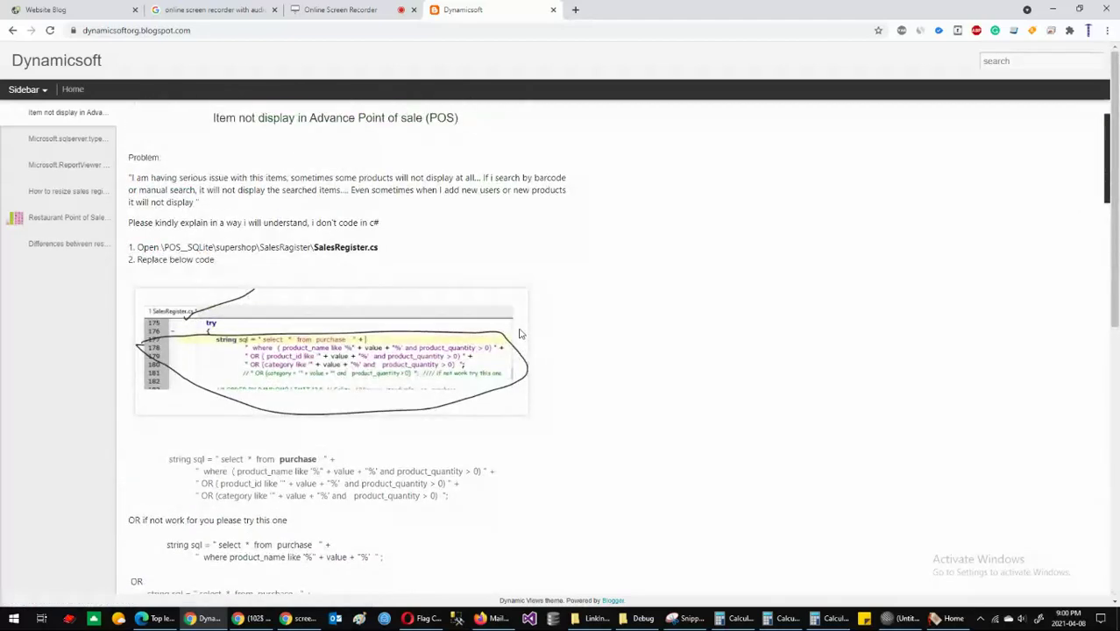
left_click(342, 10)
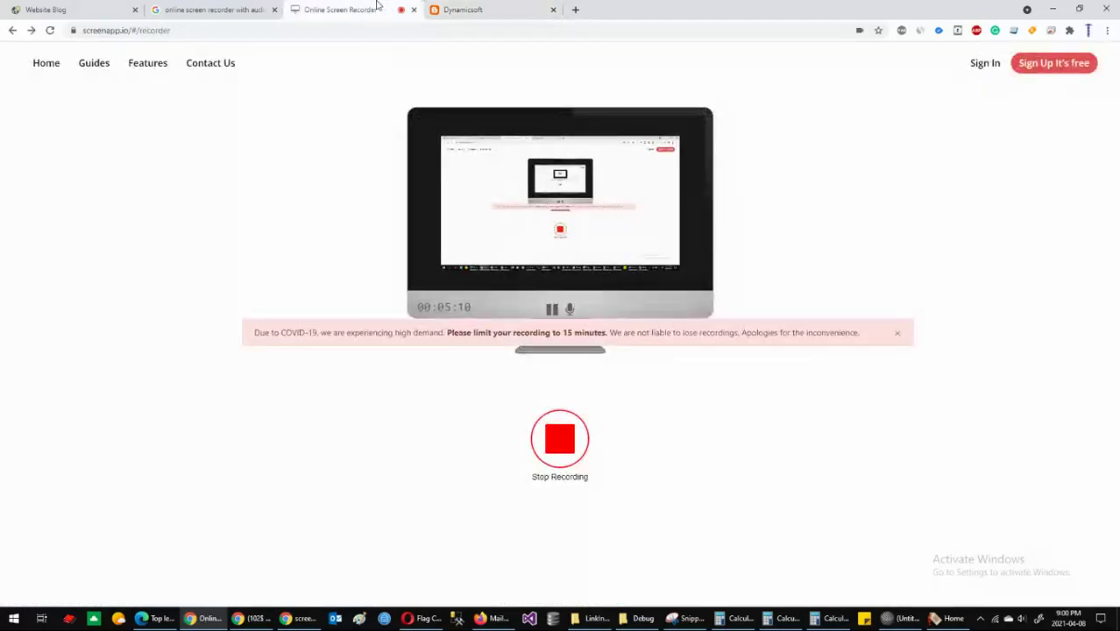
left_click_drag(578, 7, 687, 29)
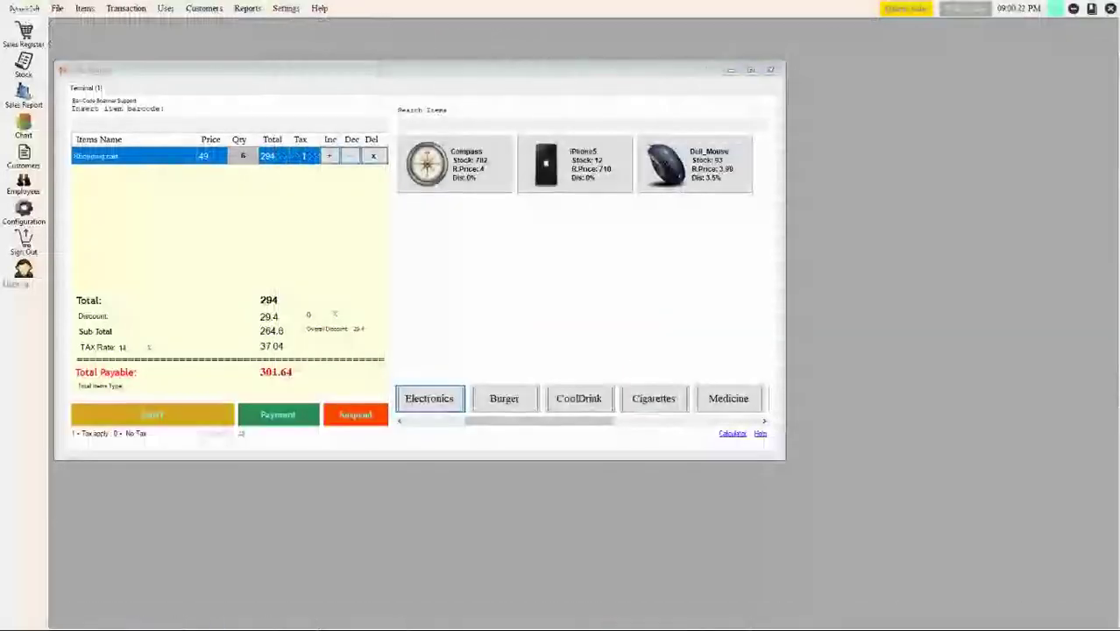